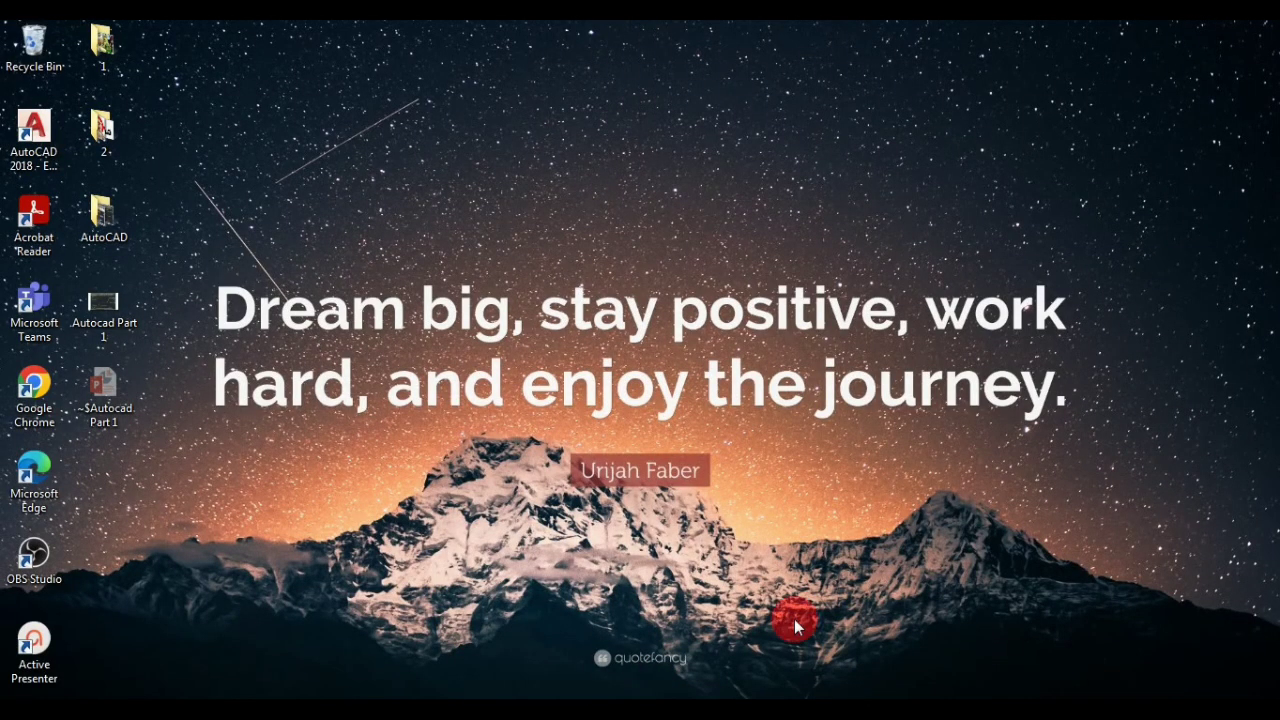
Launch AutoCAD 2018 from its desktop shortcut, opening a blank Drawing1
{"action": "left_click", "coordinate": [43, 137]}
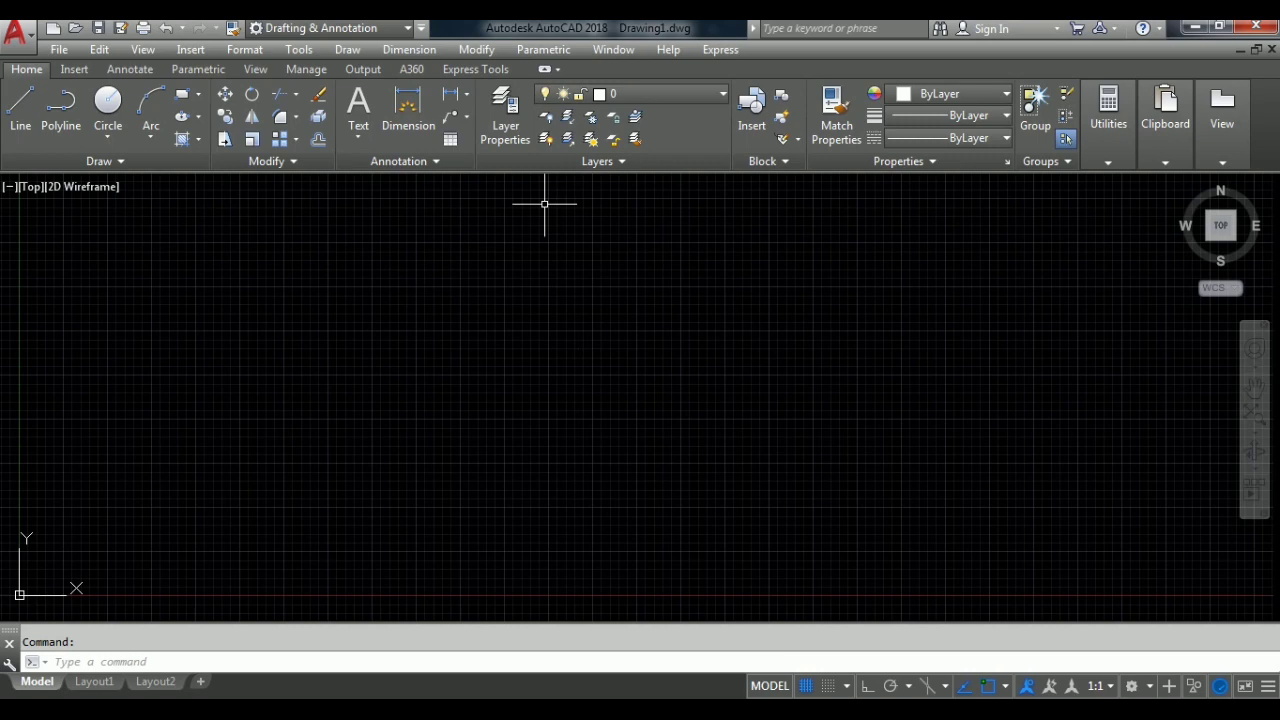
Switch to the 'Autocad Part 1' PowerPoint deck and show slide 2, Application Menu
{"action": "left_click", "coordinate": [661, 662]}
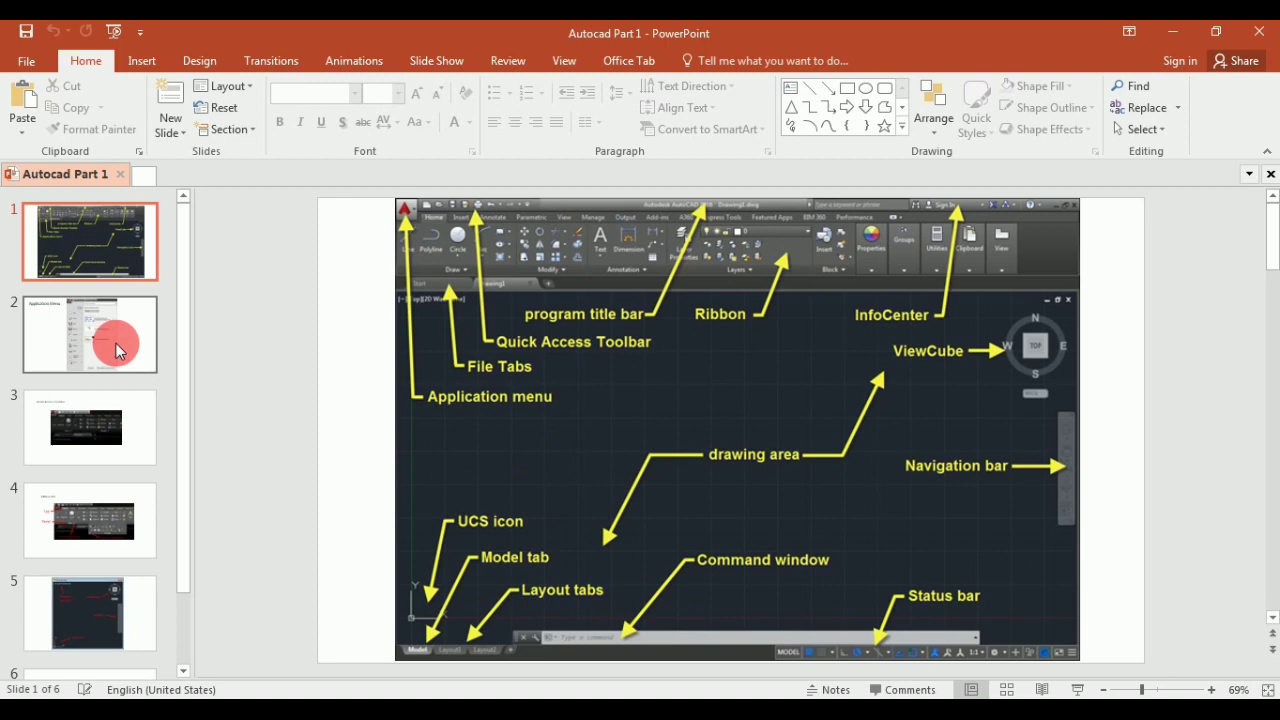
{"action": "left_click", "coordinate": [82, 334]}
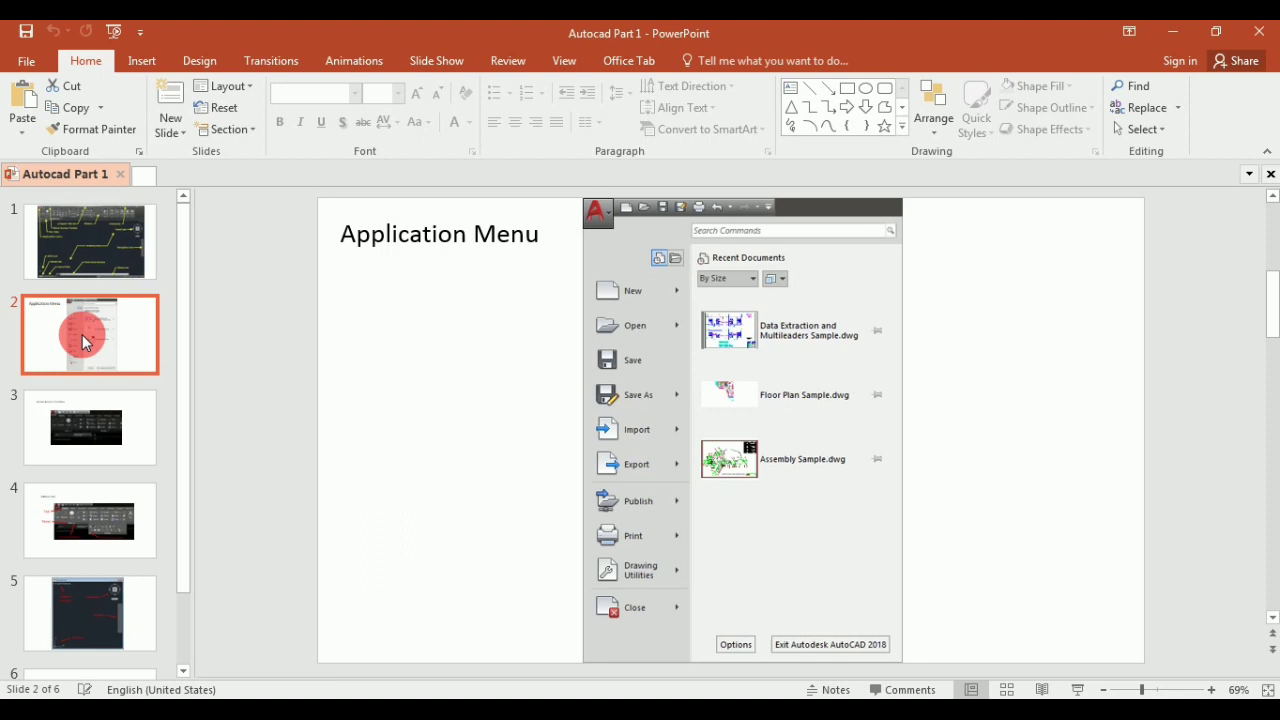
Go through the Quick Access Tool Bar slide to slide 4, Ribbon Bar
{"action": "left_click", "coordinate": [77, 434]}
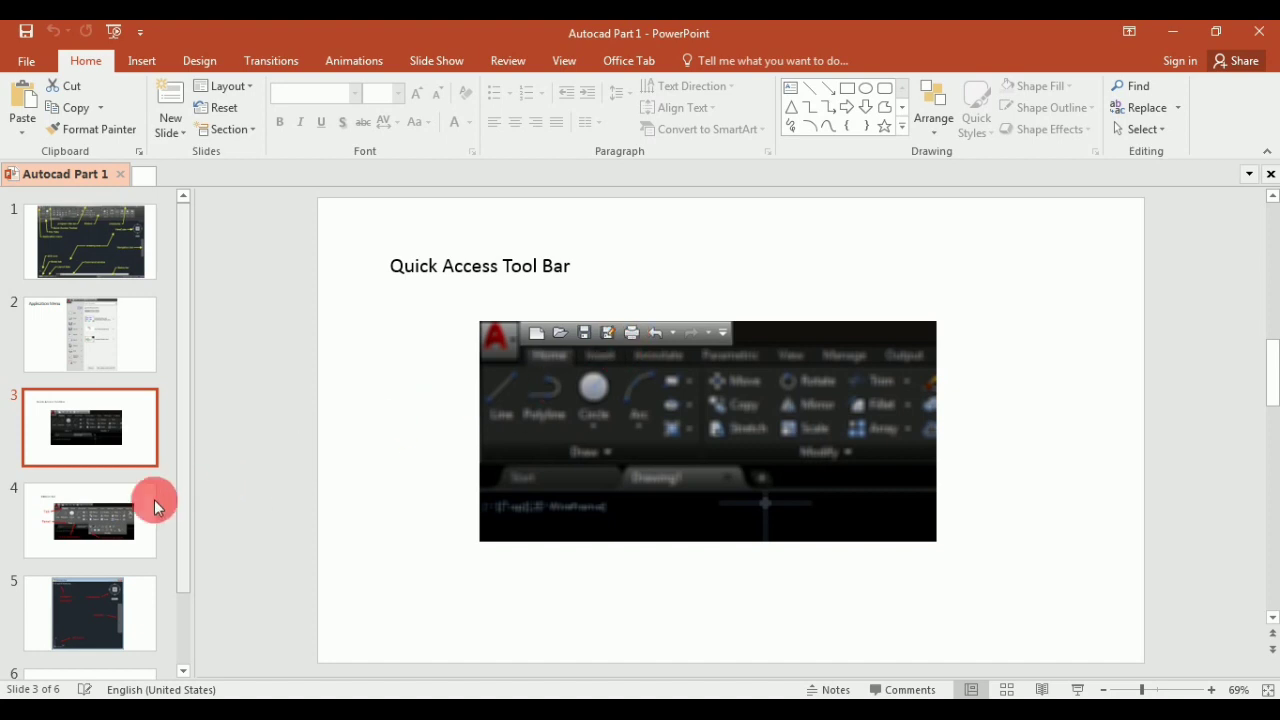
{"action": "left_click", "coordinate": [113, 515]}
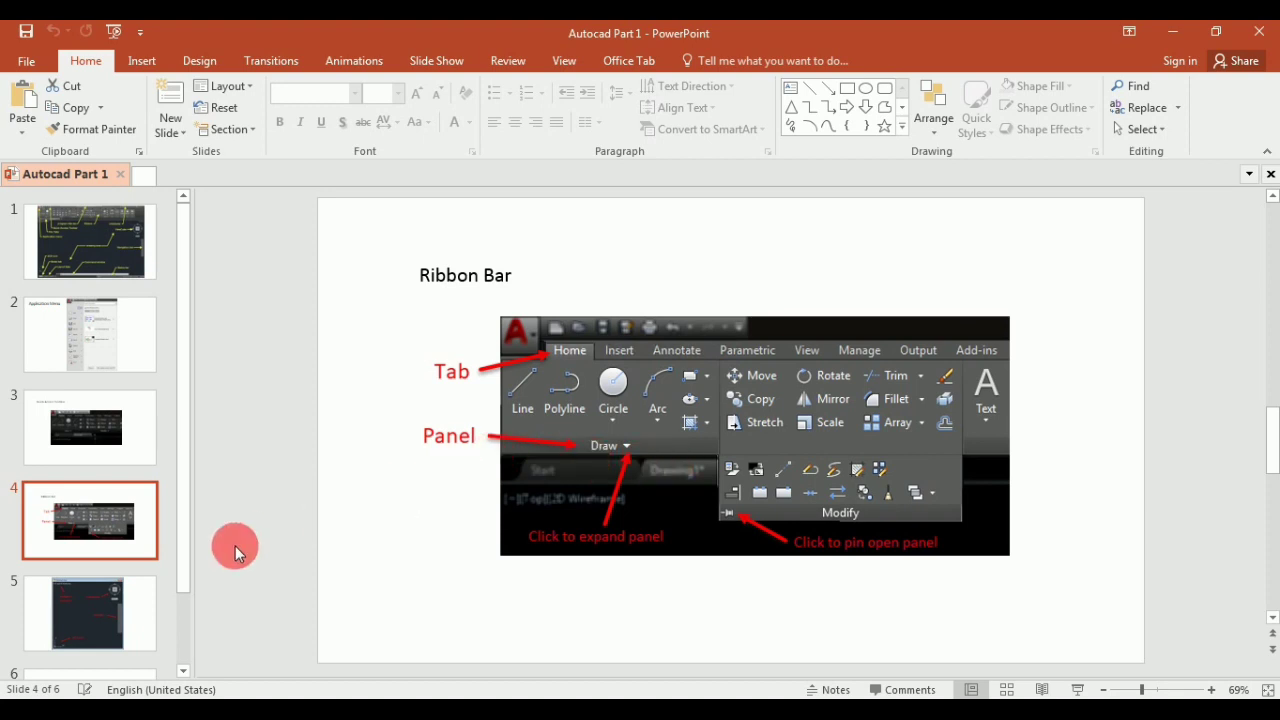
Show the ViewCube/NavBar/UCS Icon and Command Line slides, then return to AutoCAD
{"action": "left_click", "coordinate": [117, 606]}
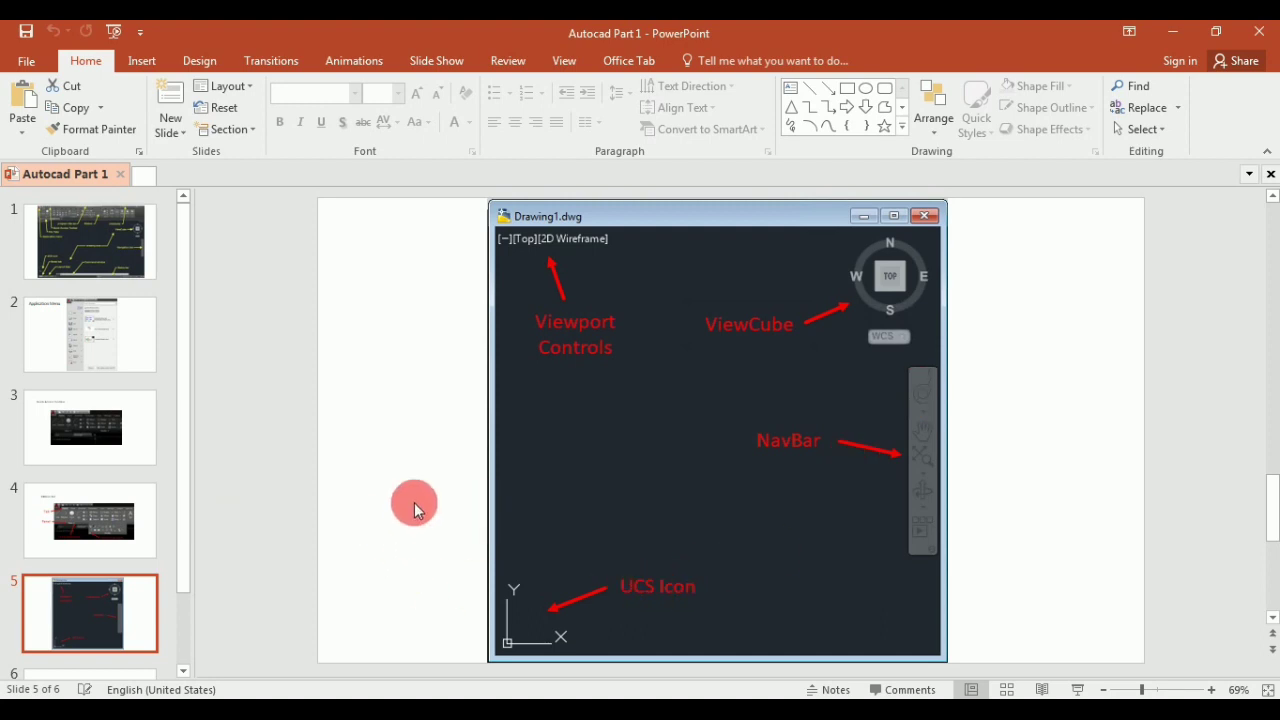
{"action": "scroll", "coordinate": [165, 628], "scroll_direction": "down", "scroll_amount": 2}
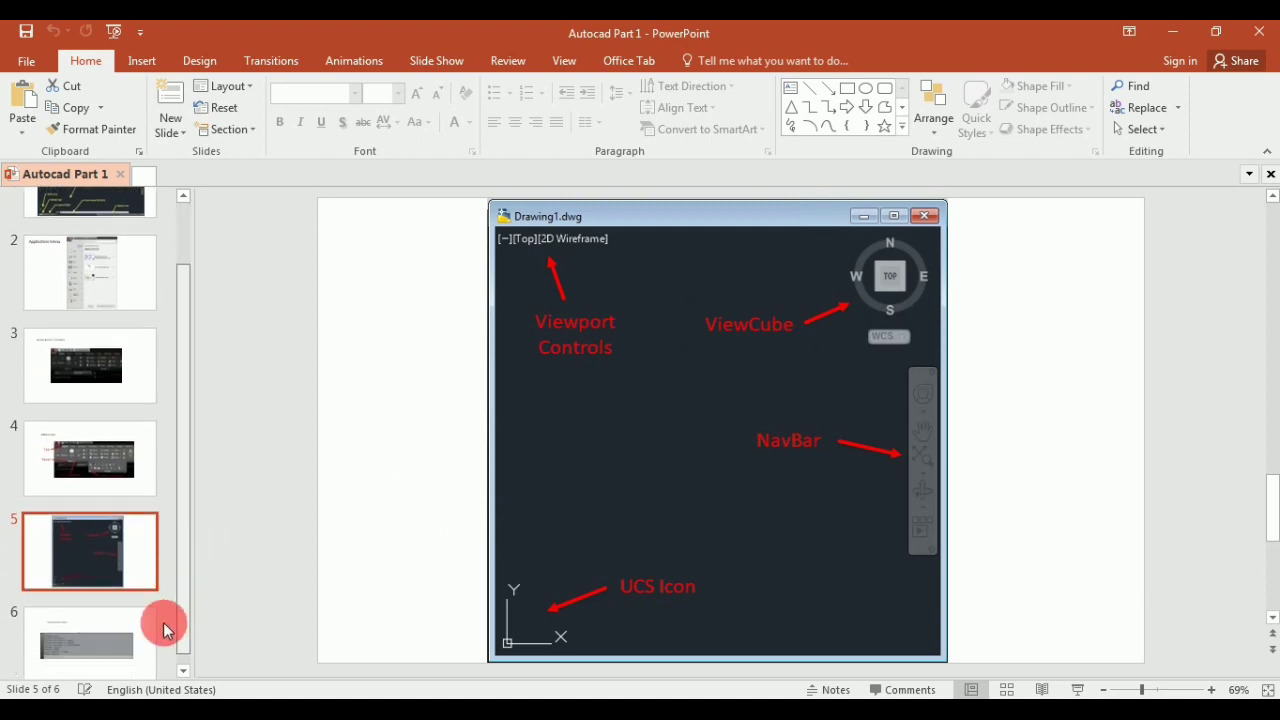
{"action": "scroll", "coordinate": [165, 628], "scroll_direction": "down", "scroll_amount": 1}
{"action": "left_click", "coordinate": [120, 620]}
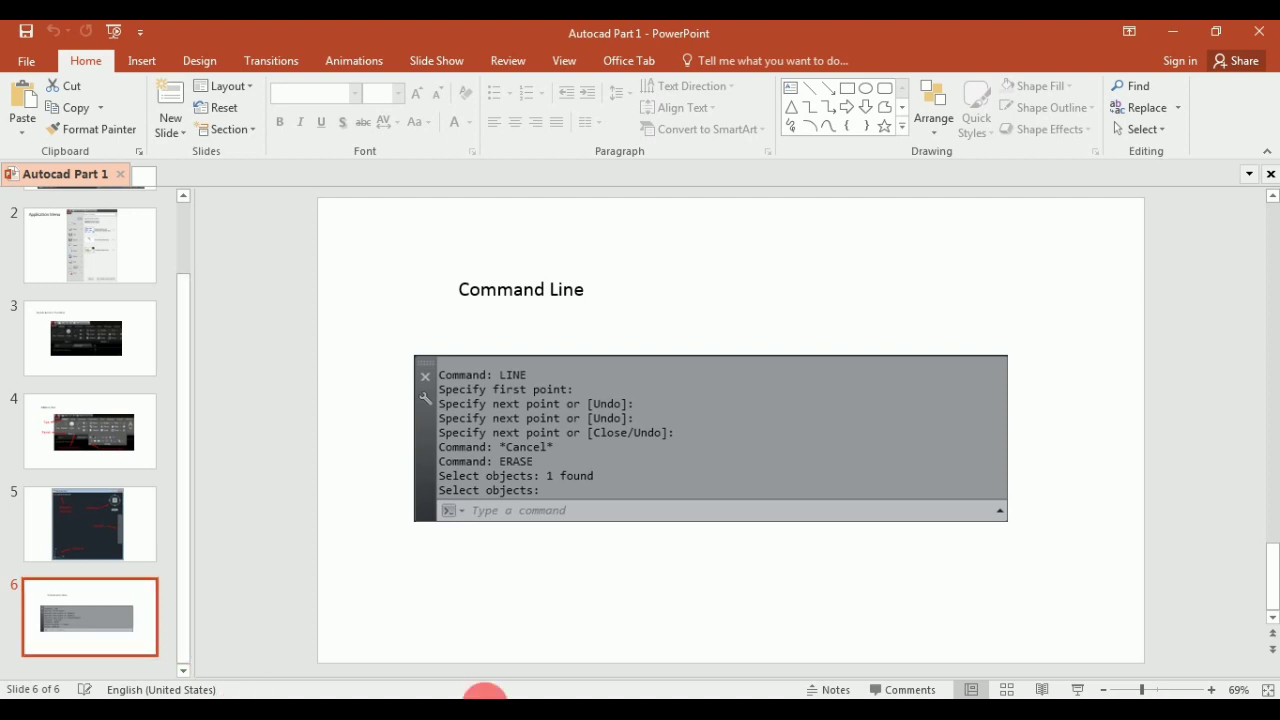
{"action": "left_click", "coordinate": [600, 697]}
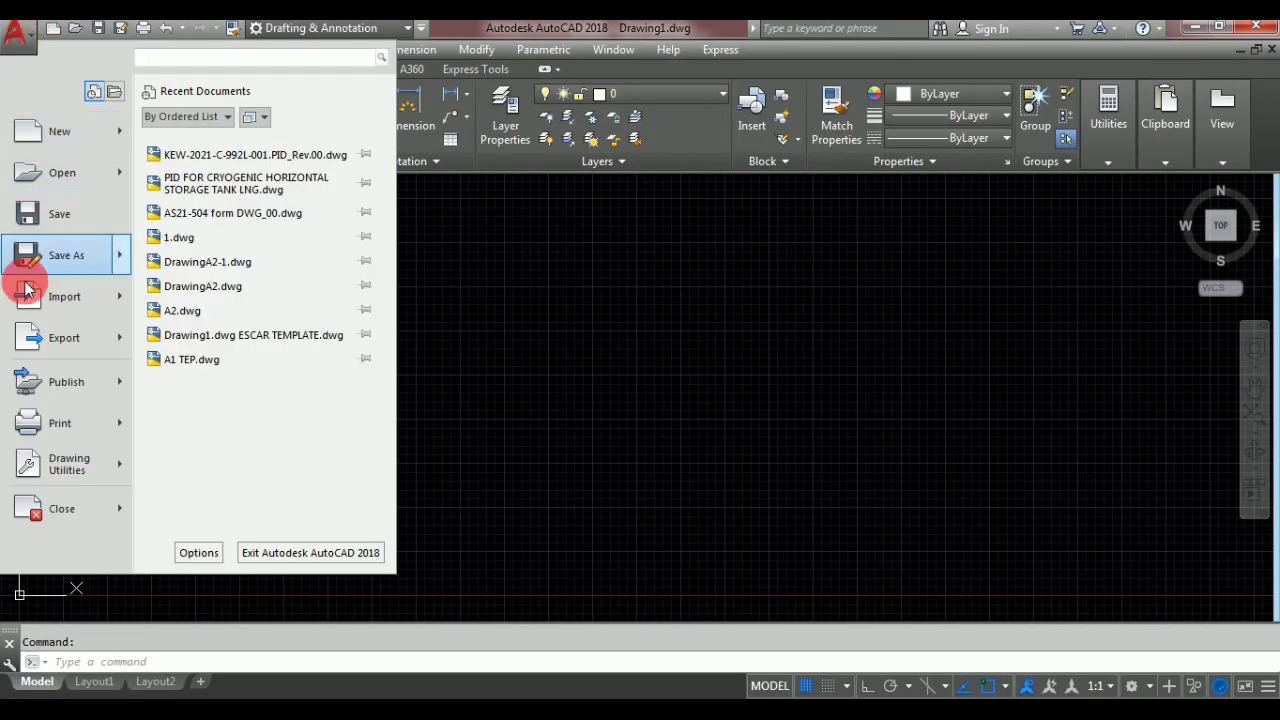
Dismiss the Application Menu to reveal the empty Drawing1 model space
{"action": "left_click", "coordinate": [514, 321]}
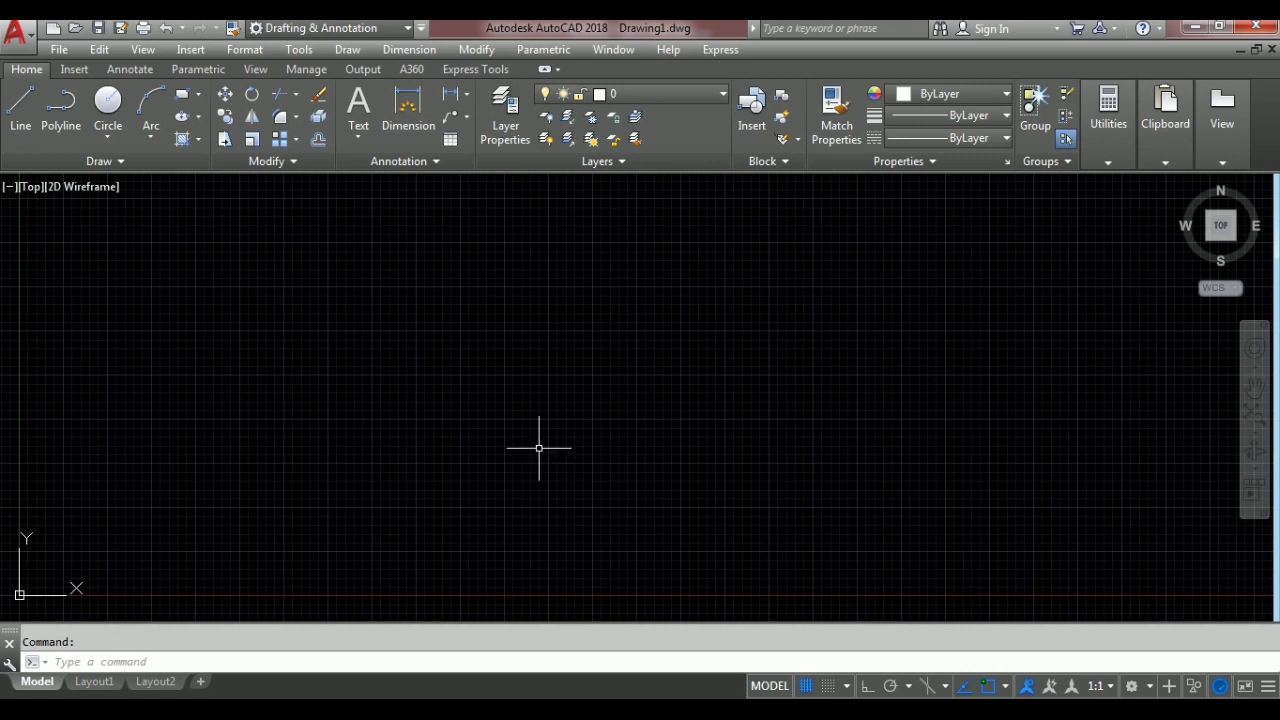
Turn on Clean Screen to hide the ribbon and status bar, then hide and restore the command line
{"action": "key", "text": "ctrl+0"}
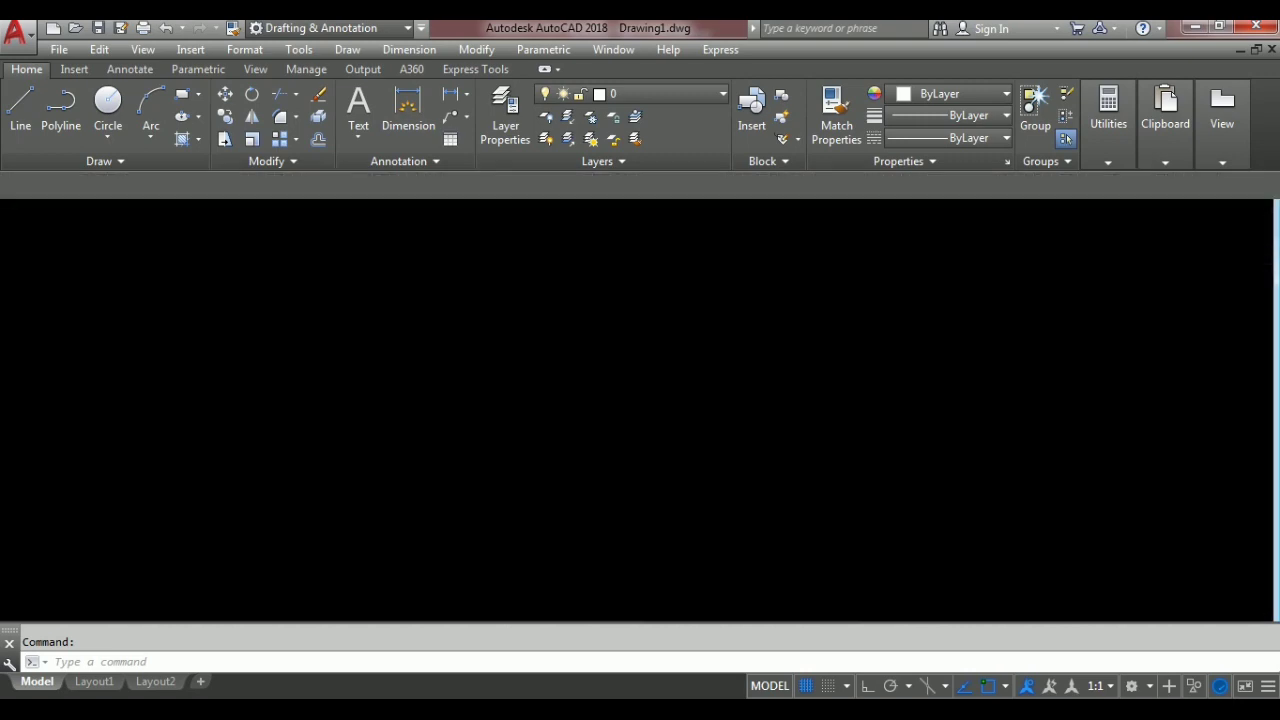
{"action": "key", "text": "ctrl+0"}
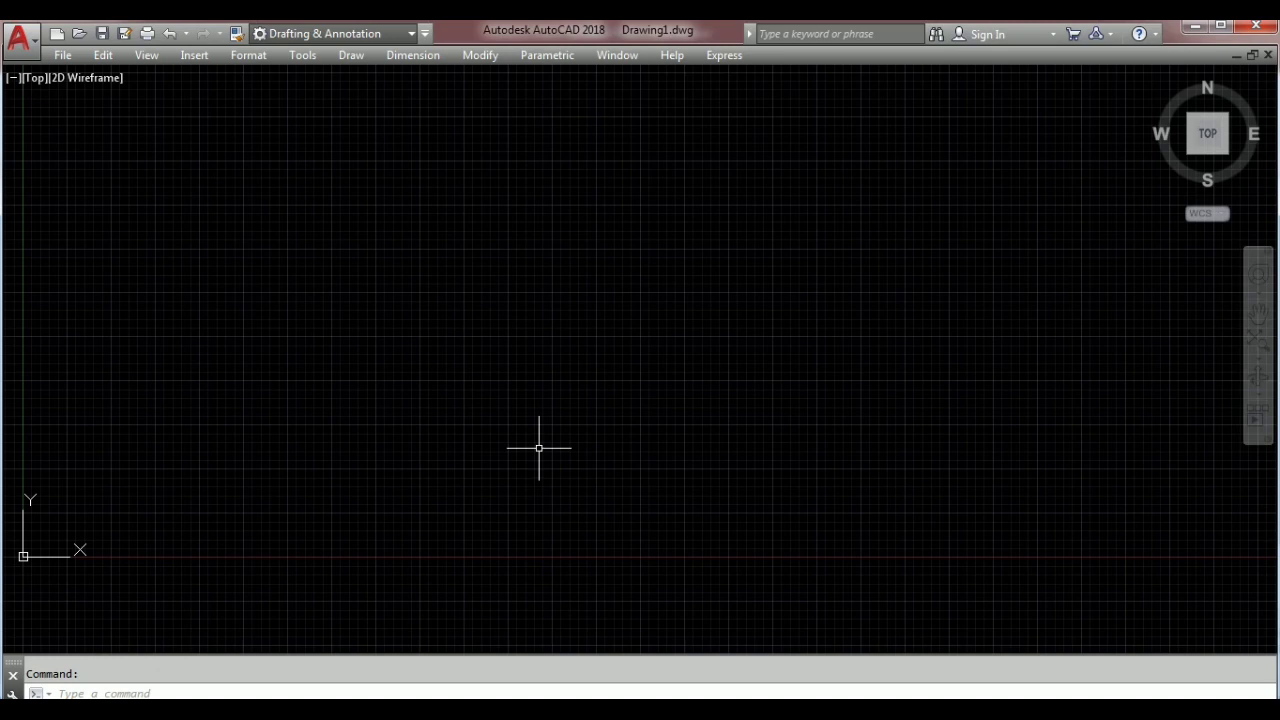
{"action": "key", "text": "ctrl+9"}
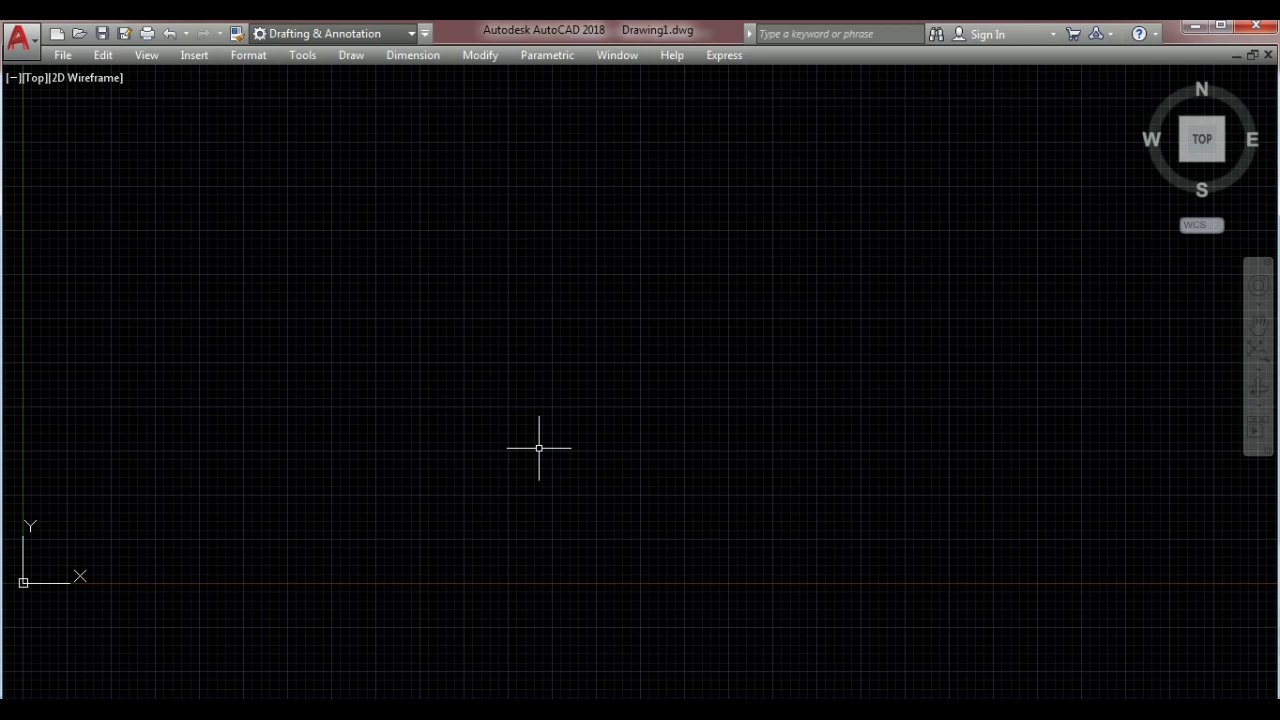
{"action": "key", "text": "ctrl+9"}
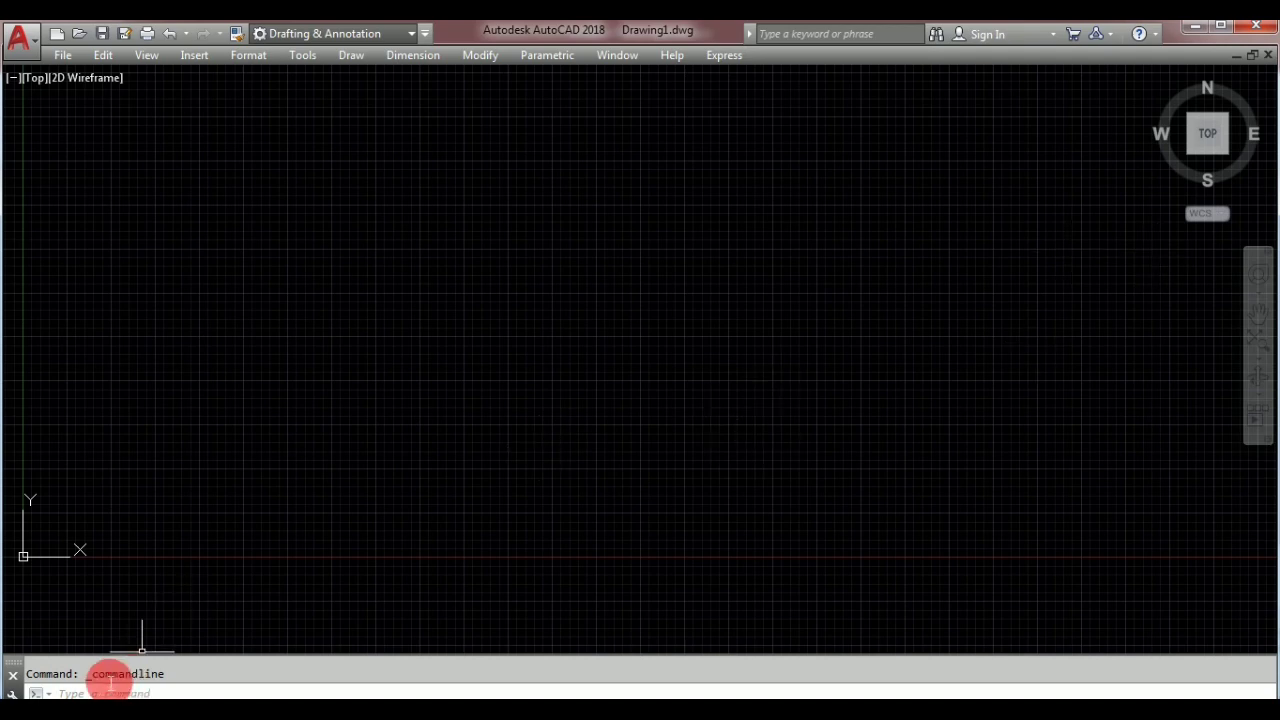
Reopen the command line and restore the status bar with Model, Layout1 and Layout2 tabs
{"action": "left_click", "coordinate": [14, 685]}
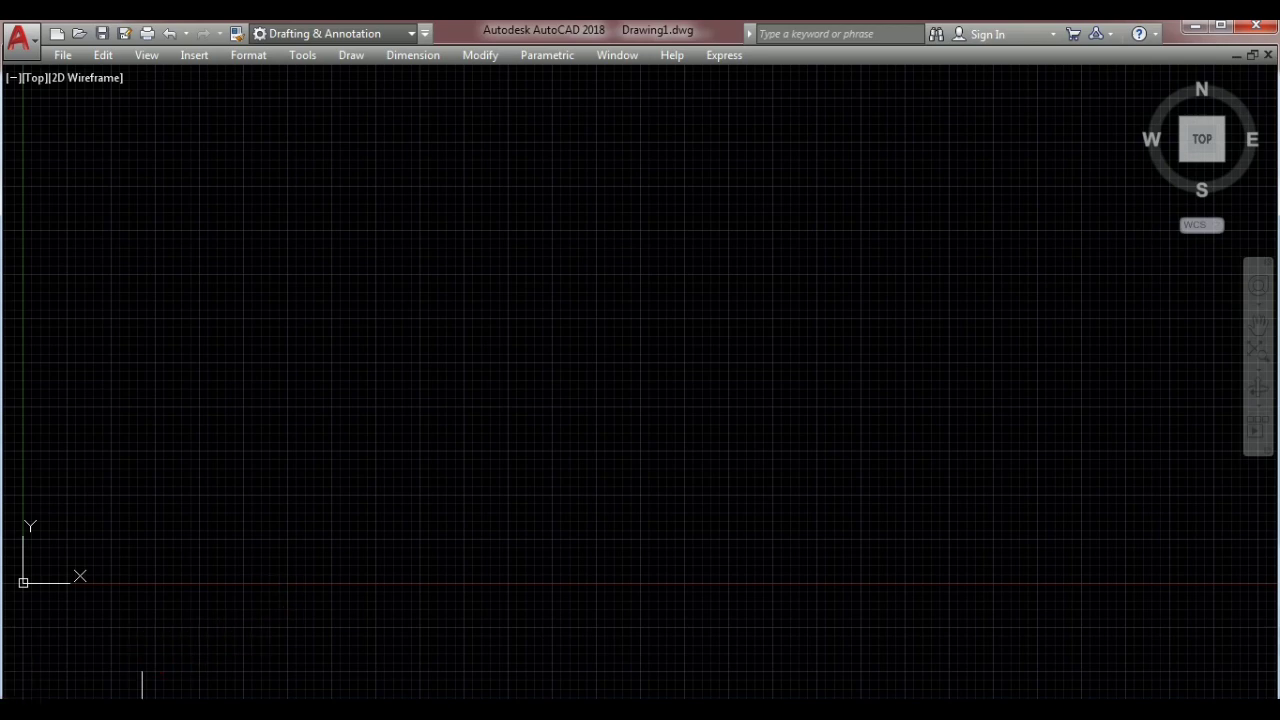
{"action": "left_click", "coordinate": [277, 588]}
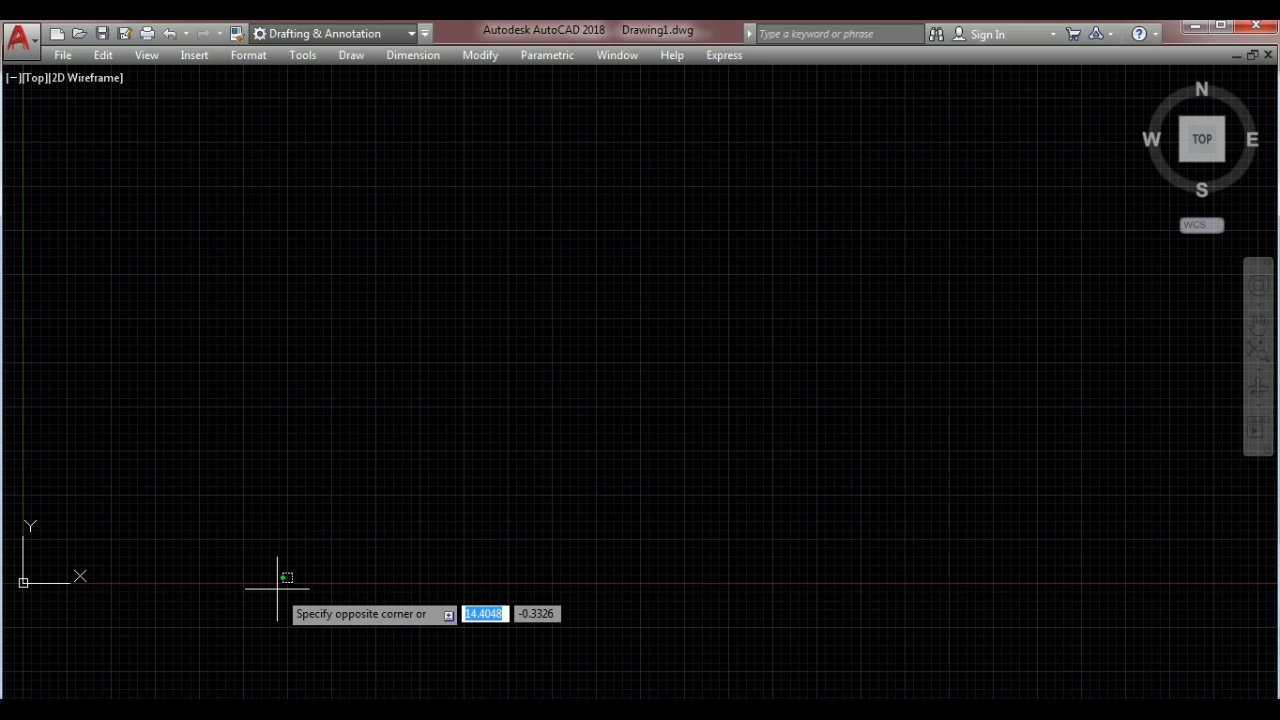
{"action": "key", "text": "Escape"}
{"action": "key", "text": "ctrl+9"}
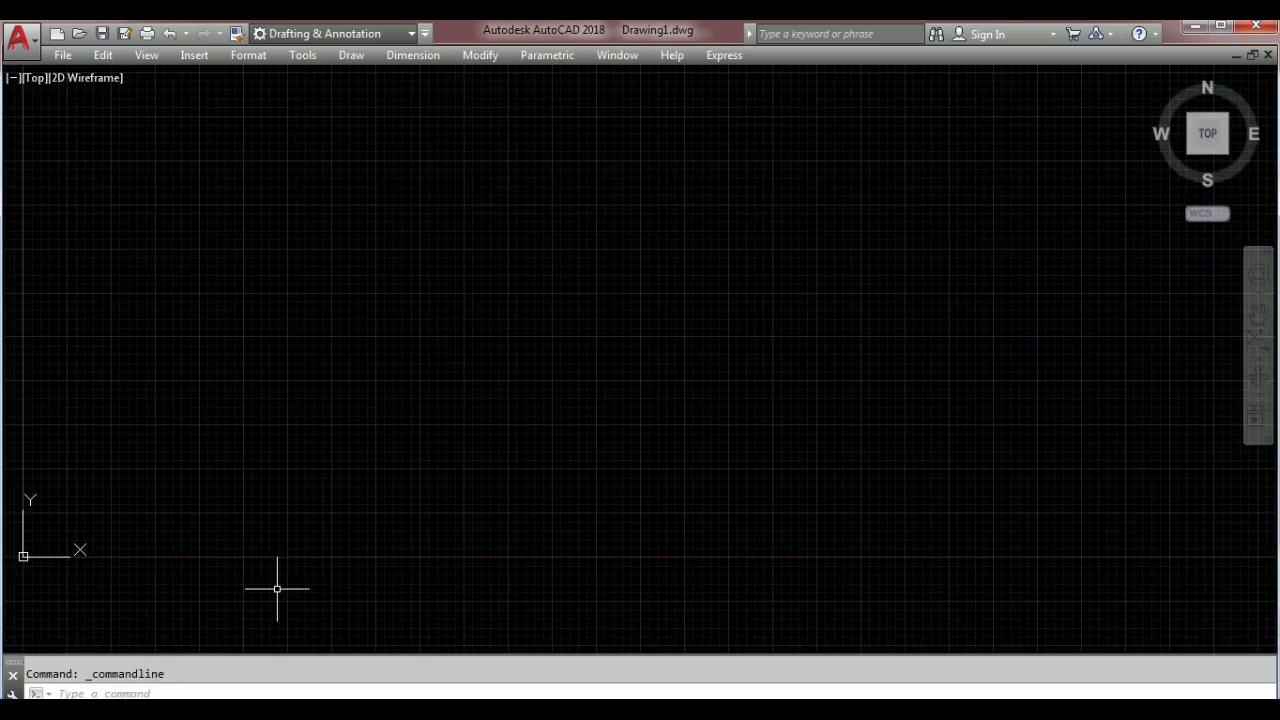
{"action": "left_click", "coordinate": [1223, 33]}
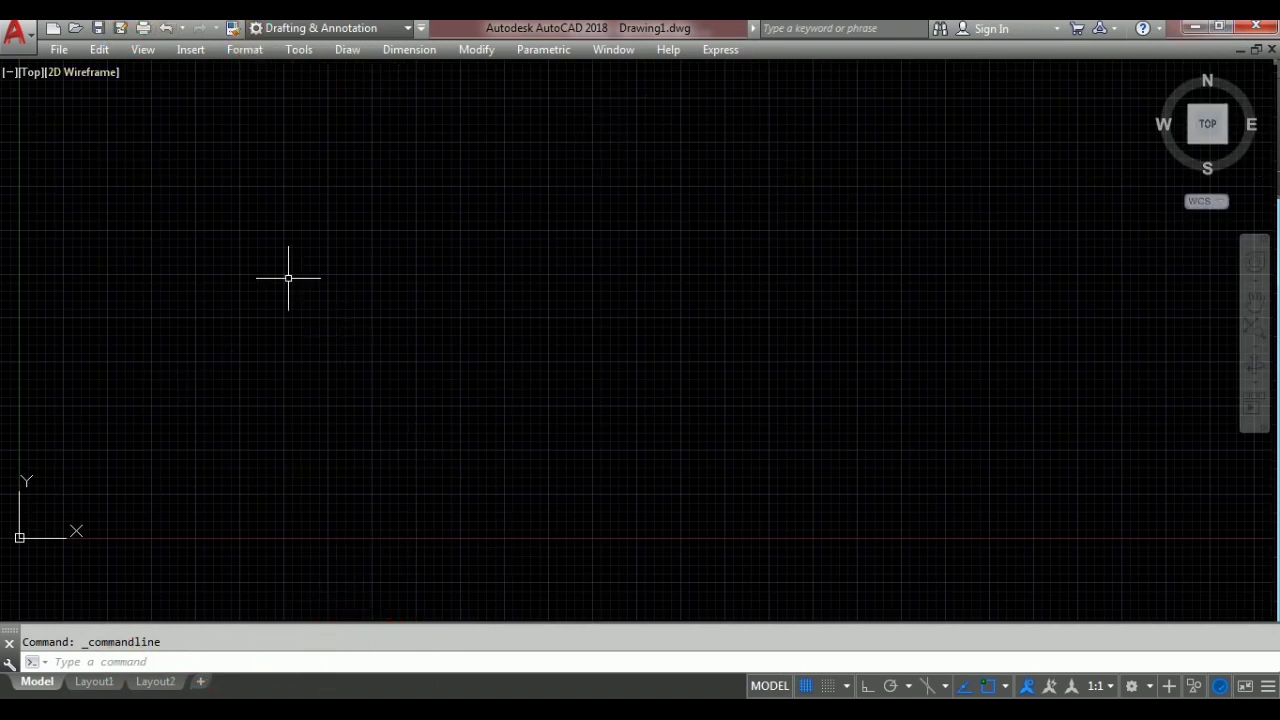
Restore the ribbon with the RIBBON command
{"action": "left_click", "coordinate": [235, 668]}
{"action": "type", "text": "RI"}
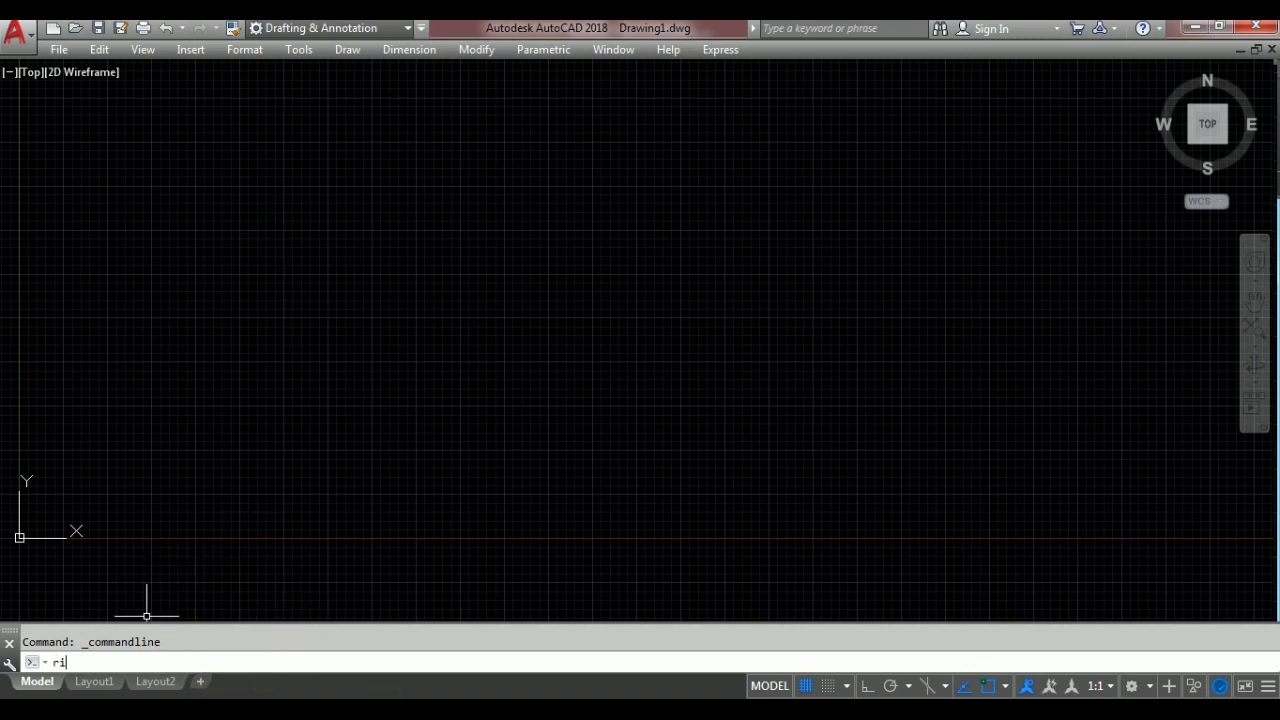
{"action": "type", "text": "BBOn"}
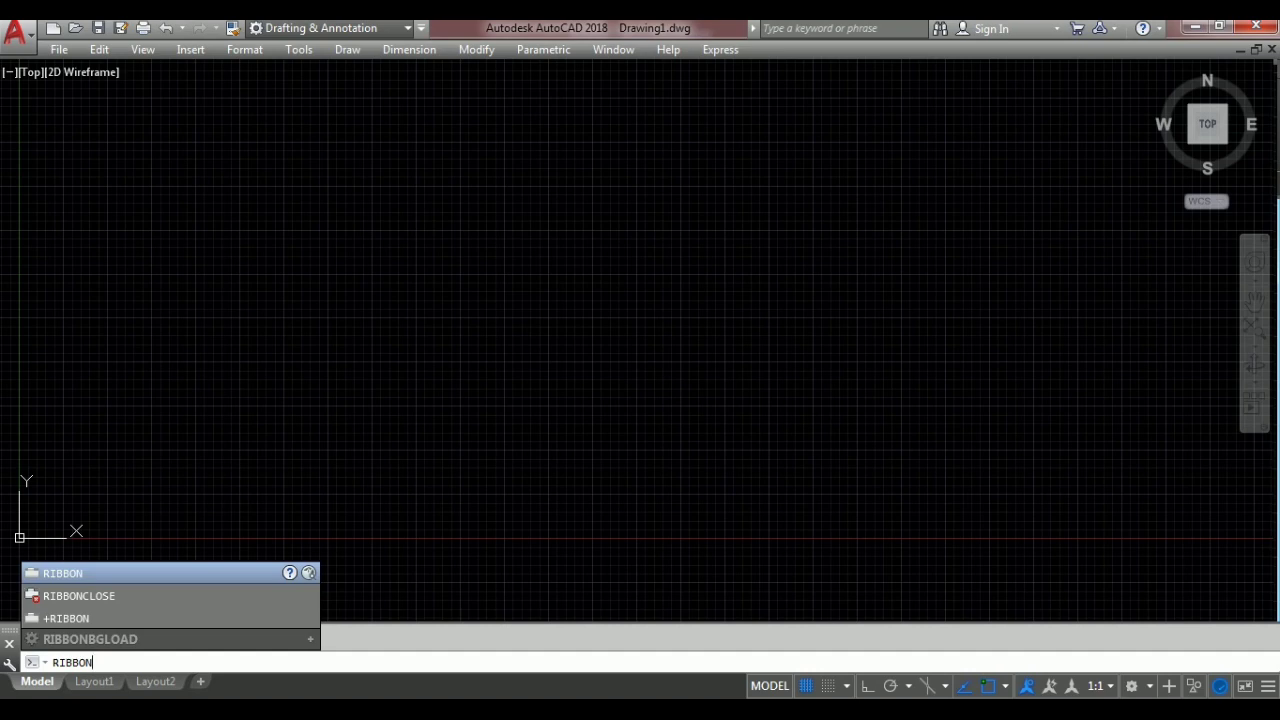
{"action": "key", "text": "Return"}
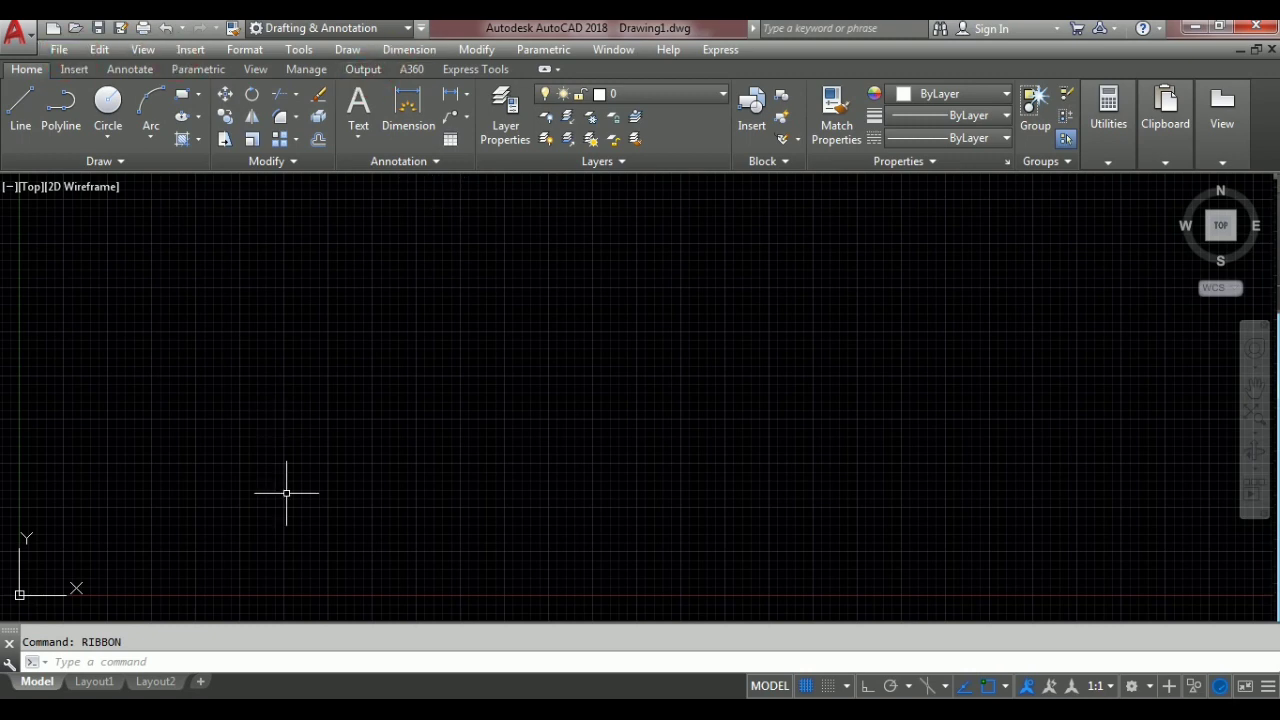
Set MENUBAR to 0 to hide the classic menu bar
{"action": "left_click", "coordinate": [360, 668]}
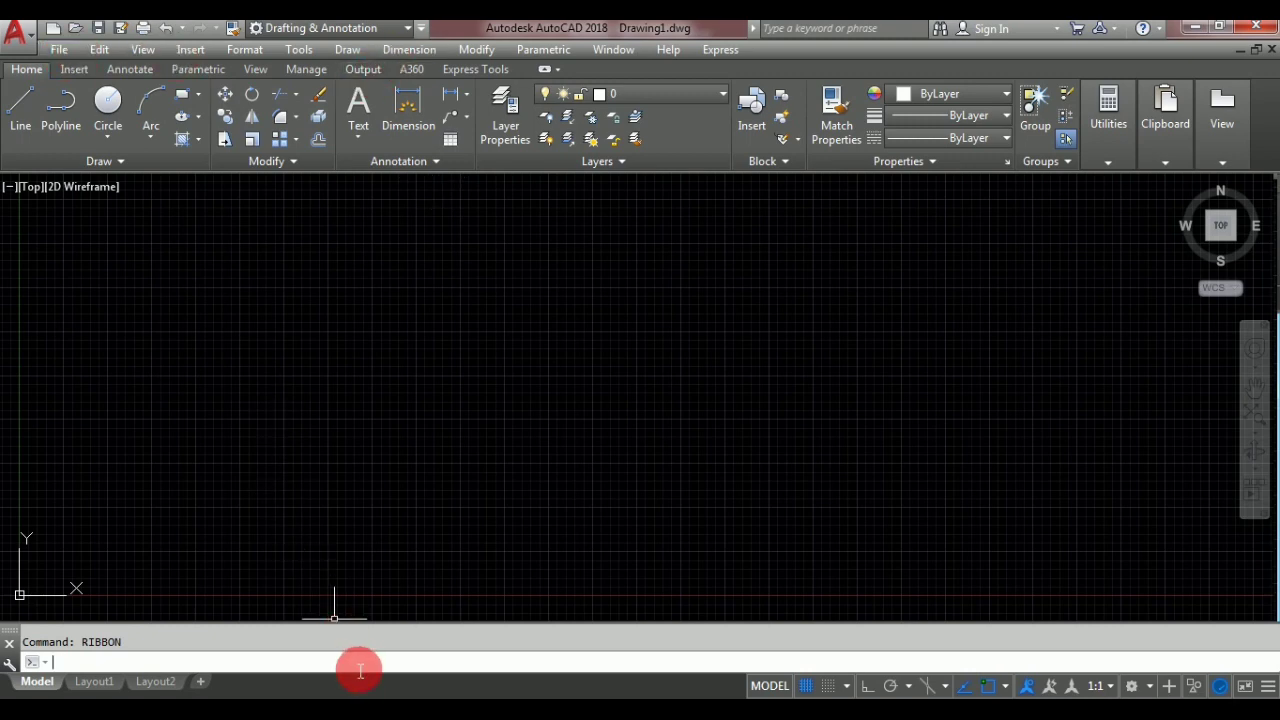
{"action": "type", "text": "ME"}
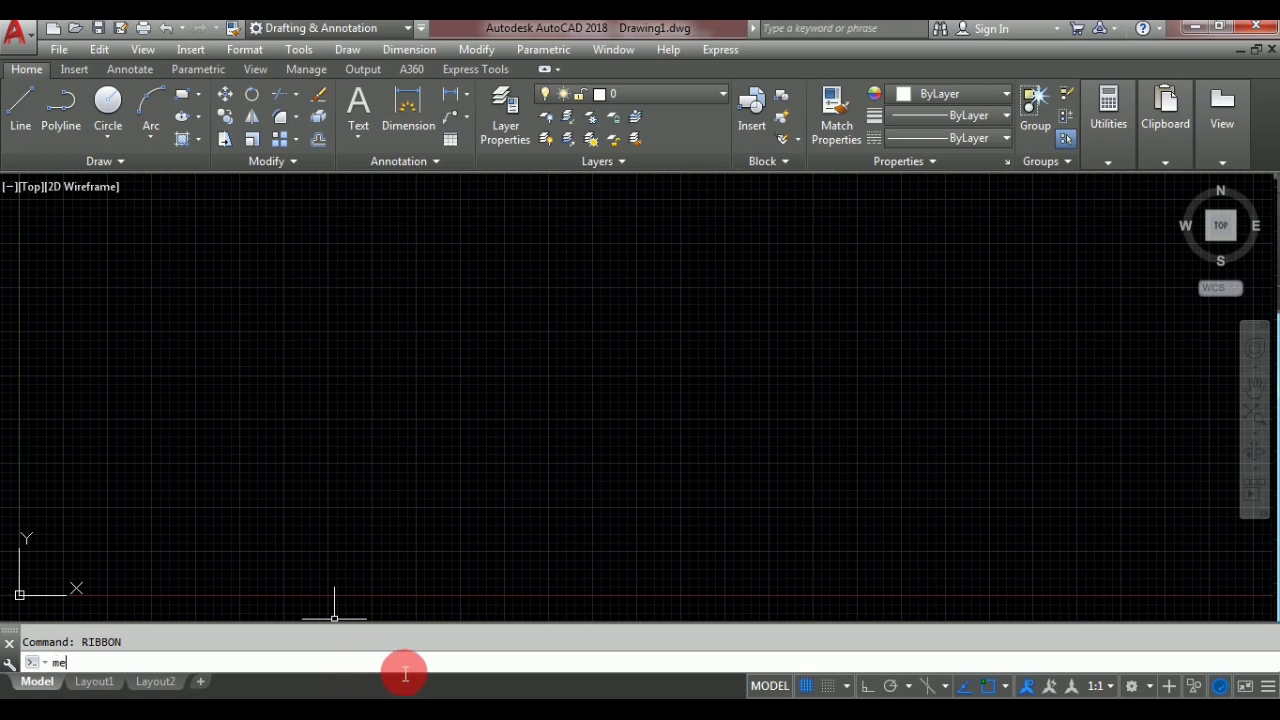
{"action": "type", "text": "NUBAR"}
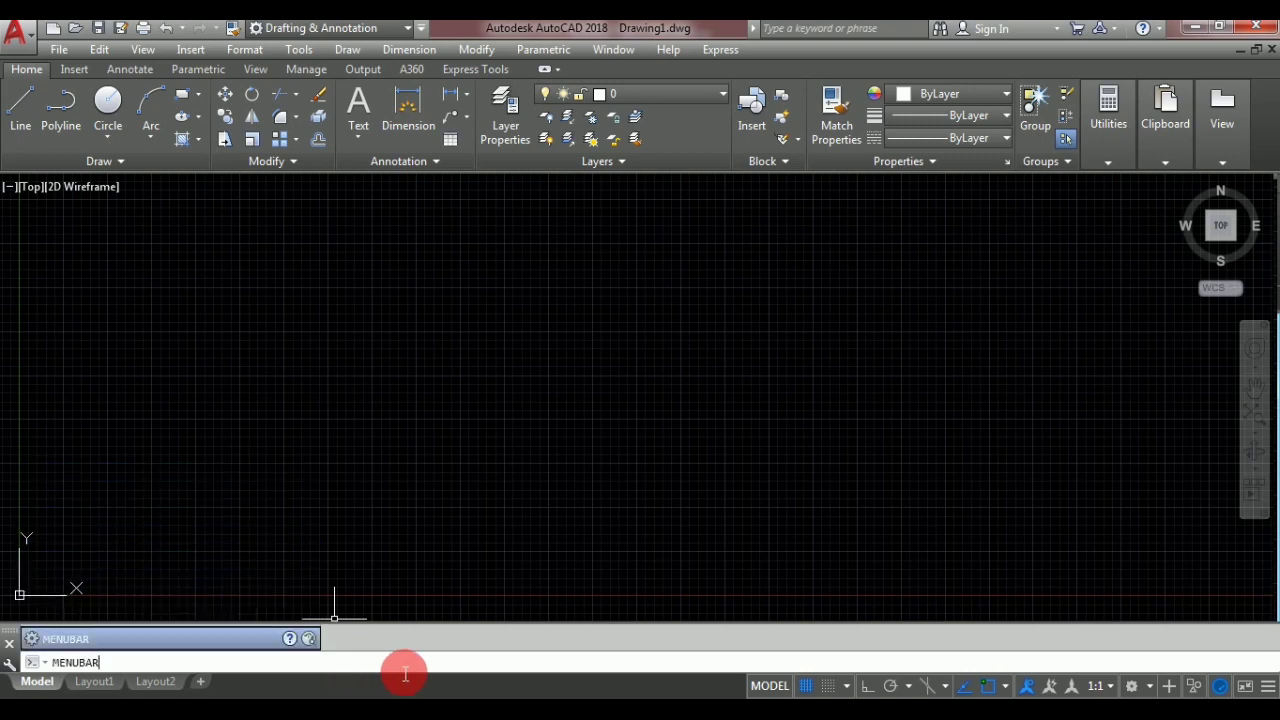
{"action": "key", "text": "Return"}
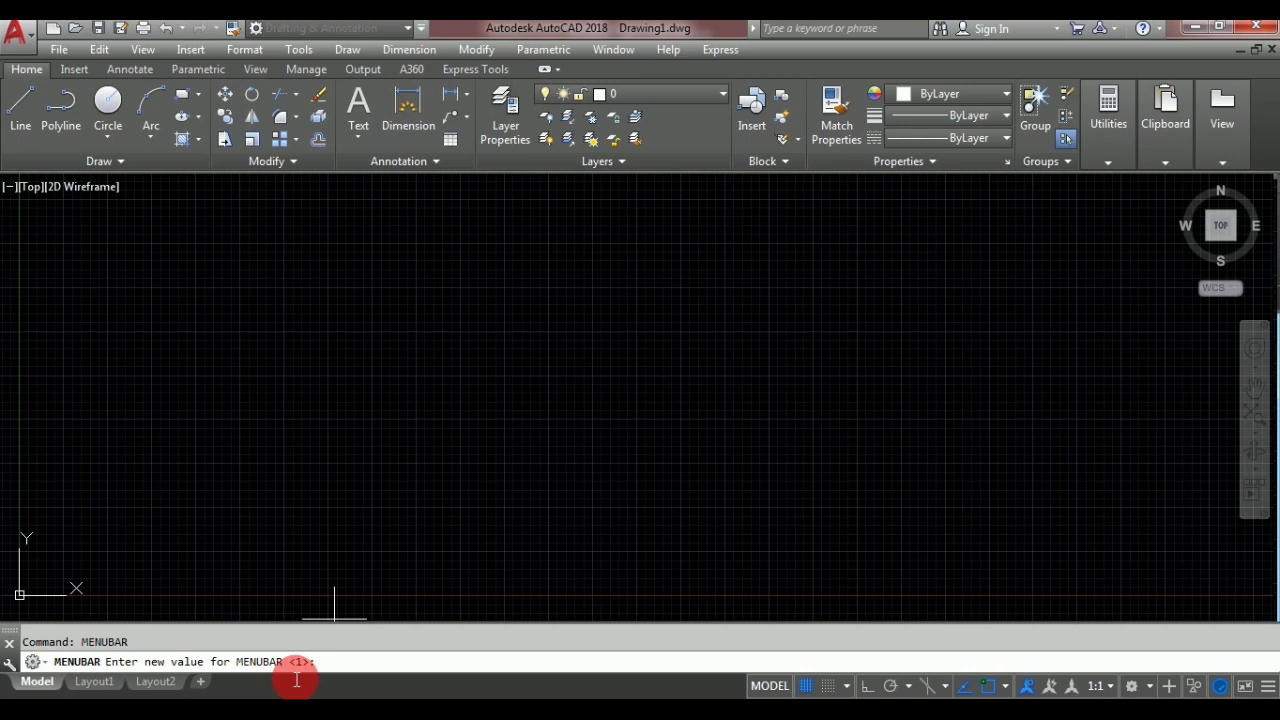
{"action": "type", "text": "0"}
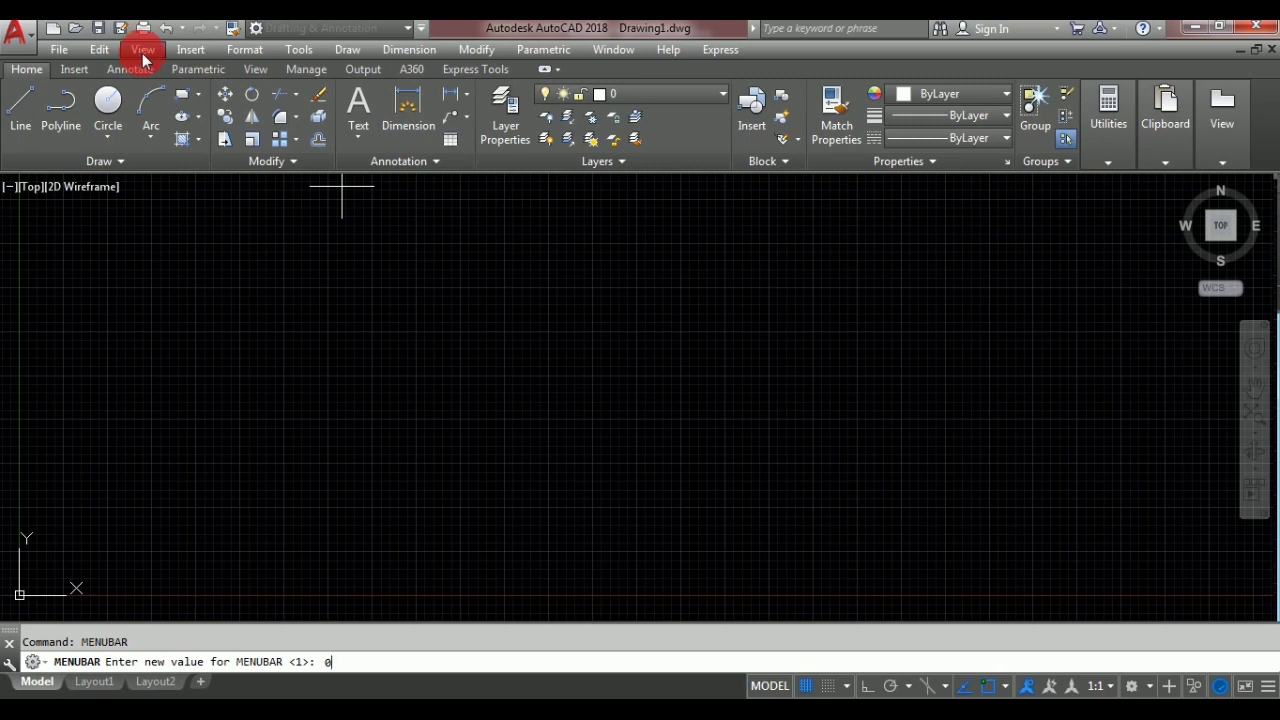
{"action": "key", "text": "Return"}
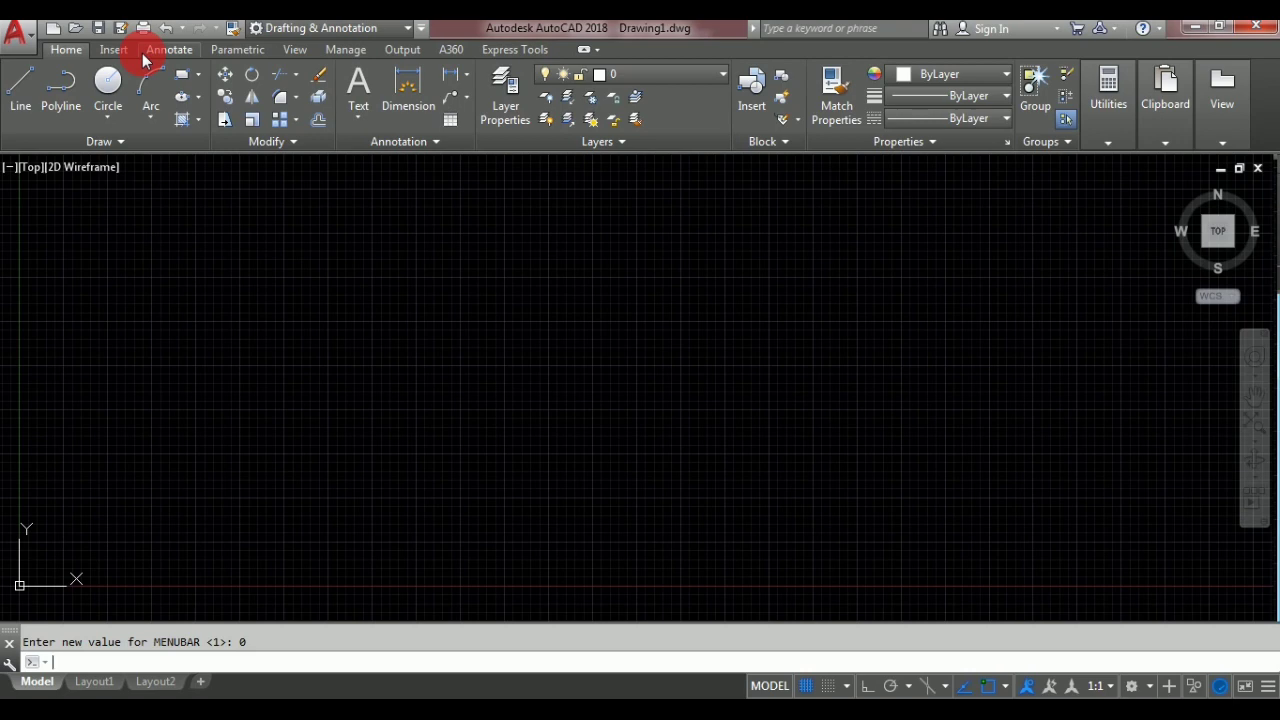
Set MENUBAR back to 1 so the menu bar shows above the ribbon
{"action": "type", "text": "me"}
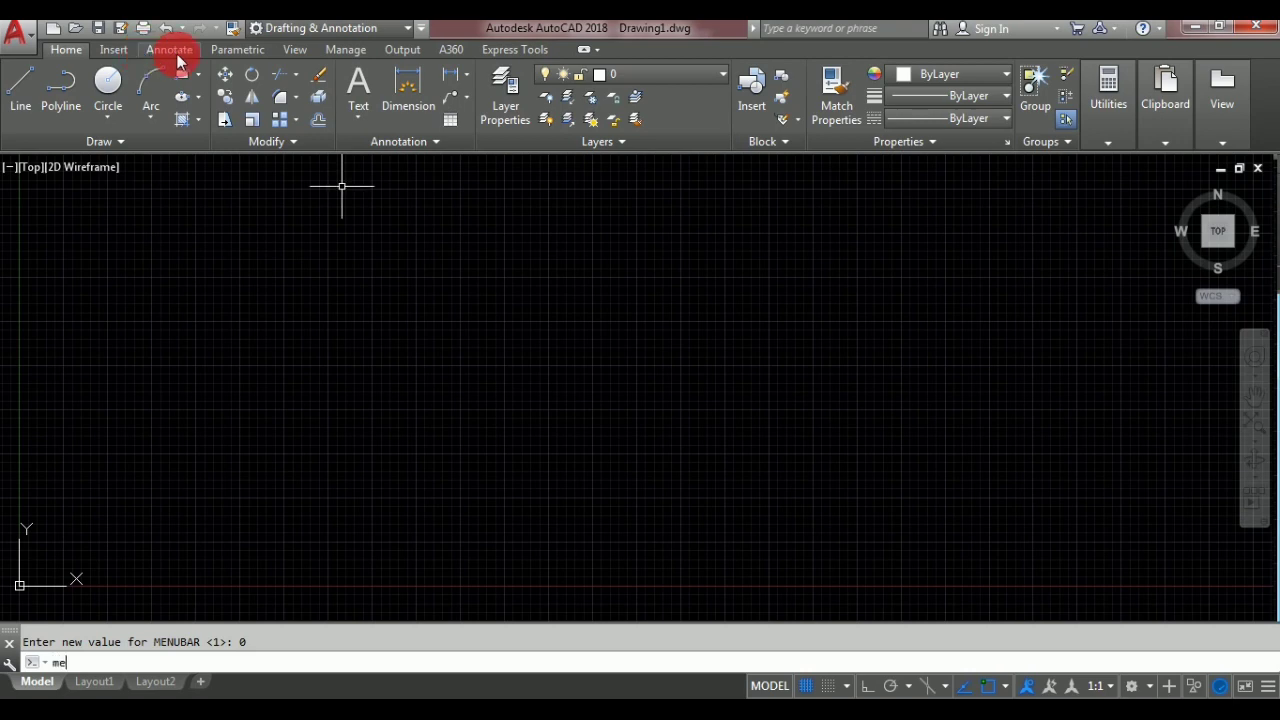
{"action": "type", "text": "nubar"}
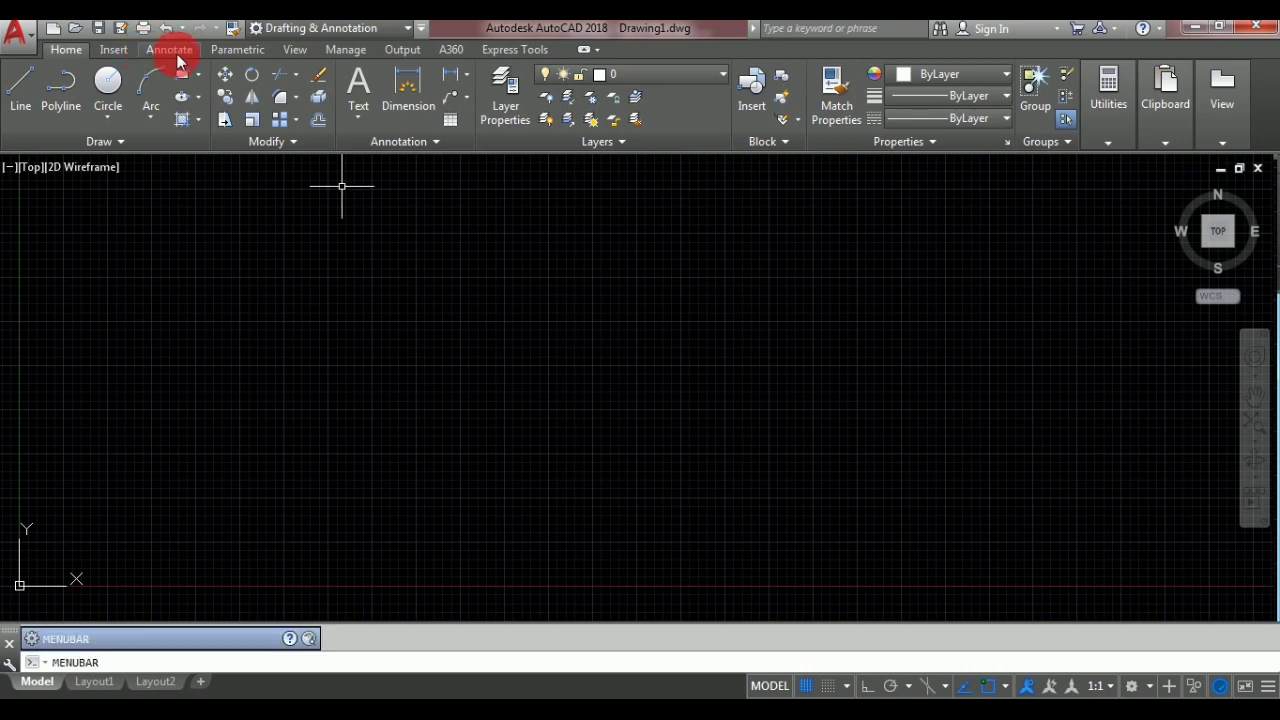
{"action": "key", "text": "Return"}
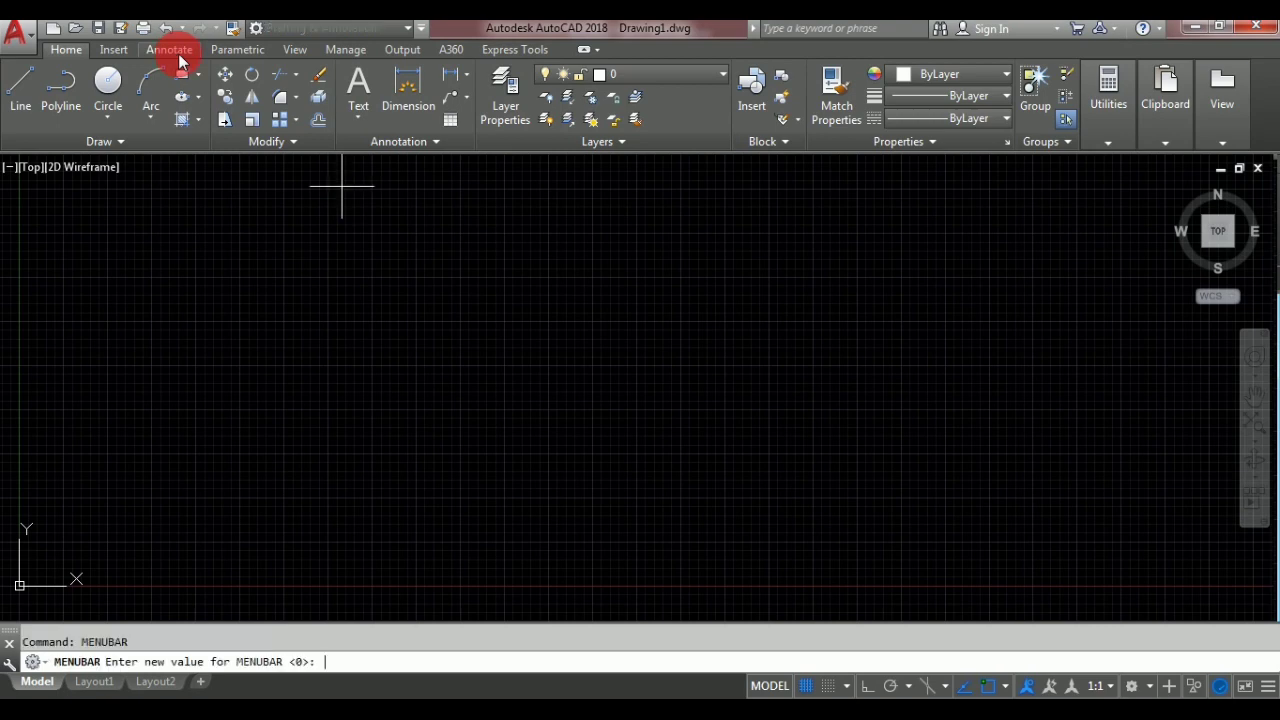
{"action": "type", "text": "1"}
{"action": "key", "text": "Return"}
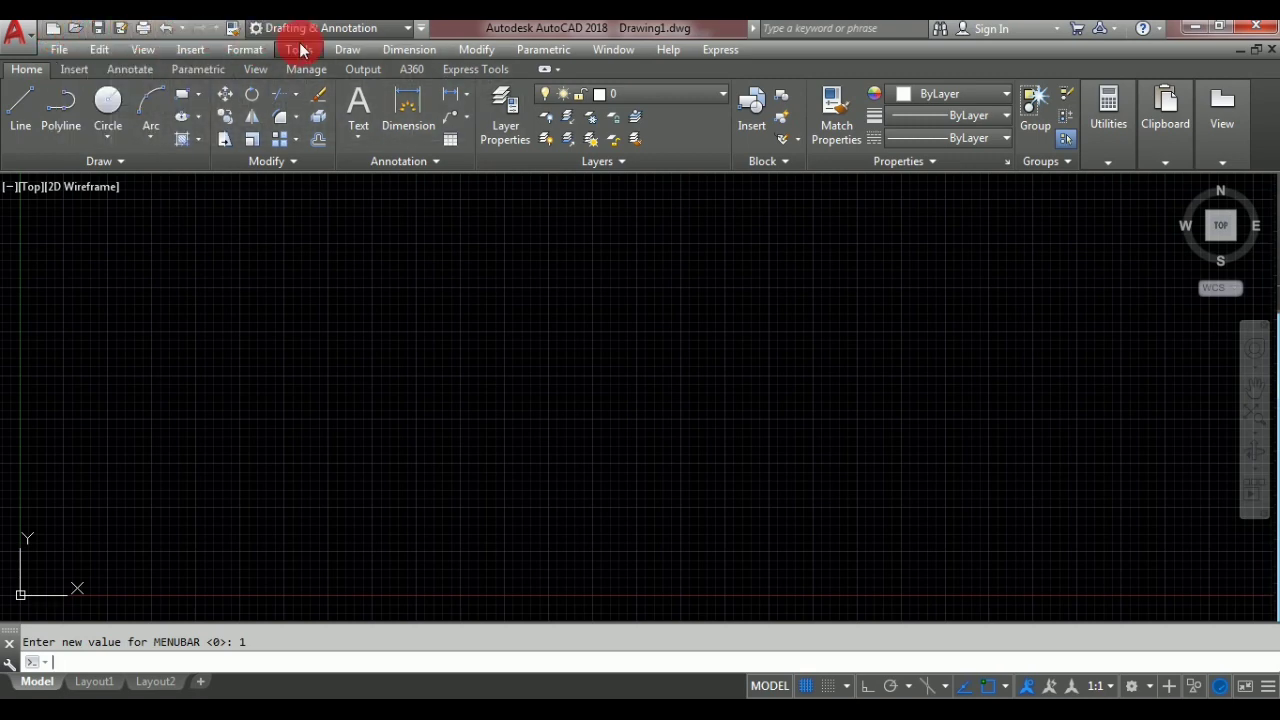
{"action": "left_click", "coordinate": [423, 30]}
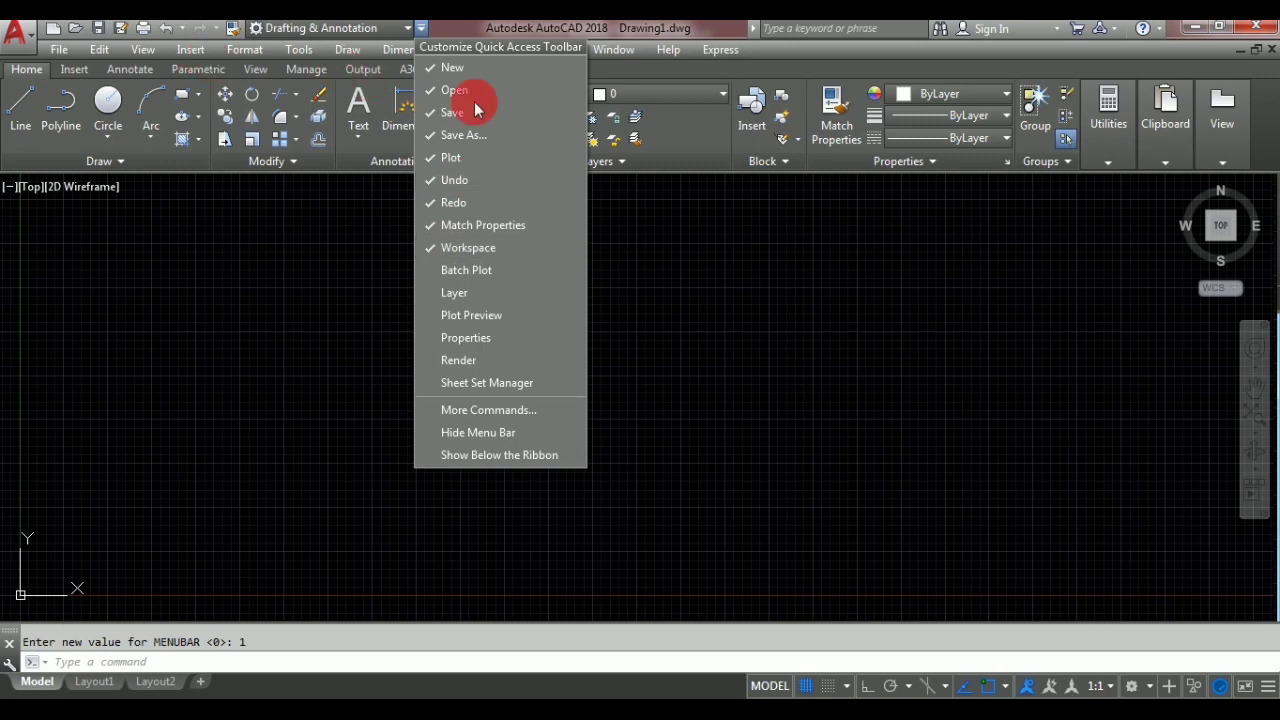
{"action": "left_click", "coordinate": [465, 250]}
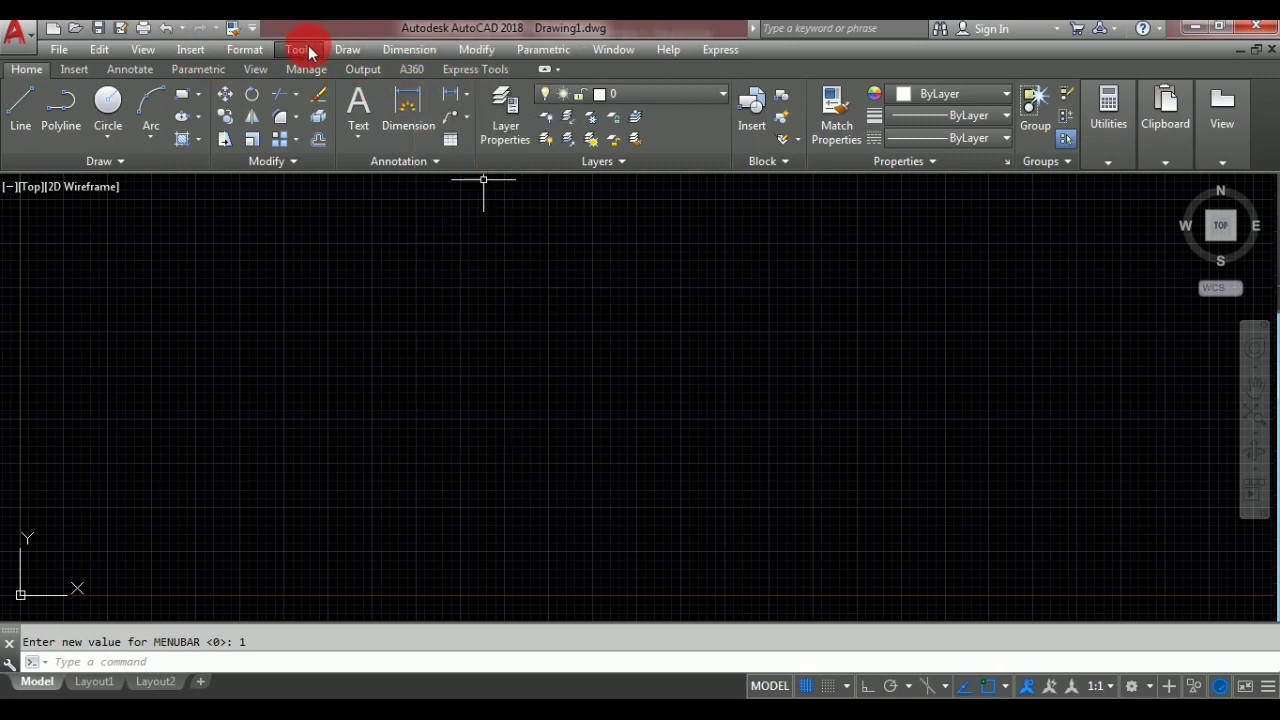
{"action": "left_click", "coordinate": [254, 30]}
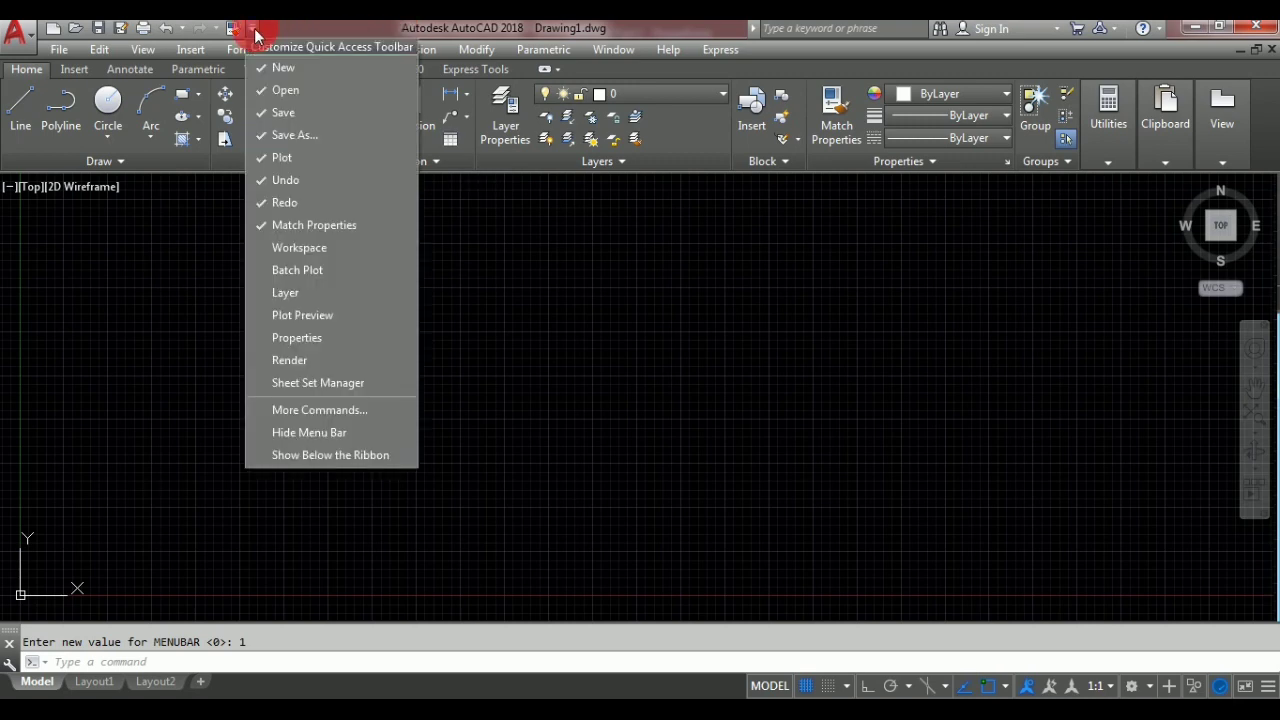
{"action": "left_click", "coordinate": [310, 248]}
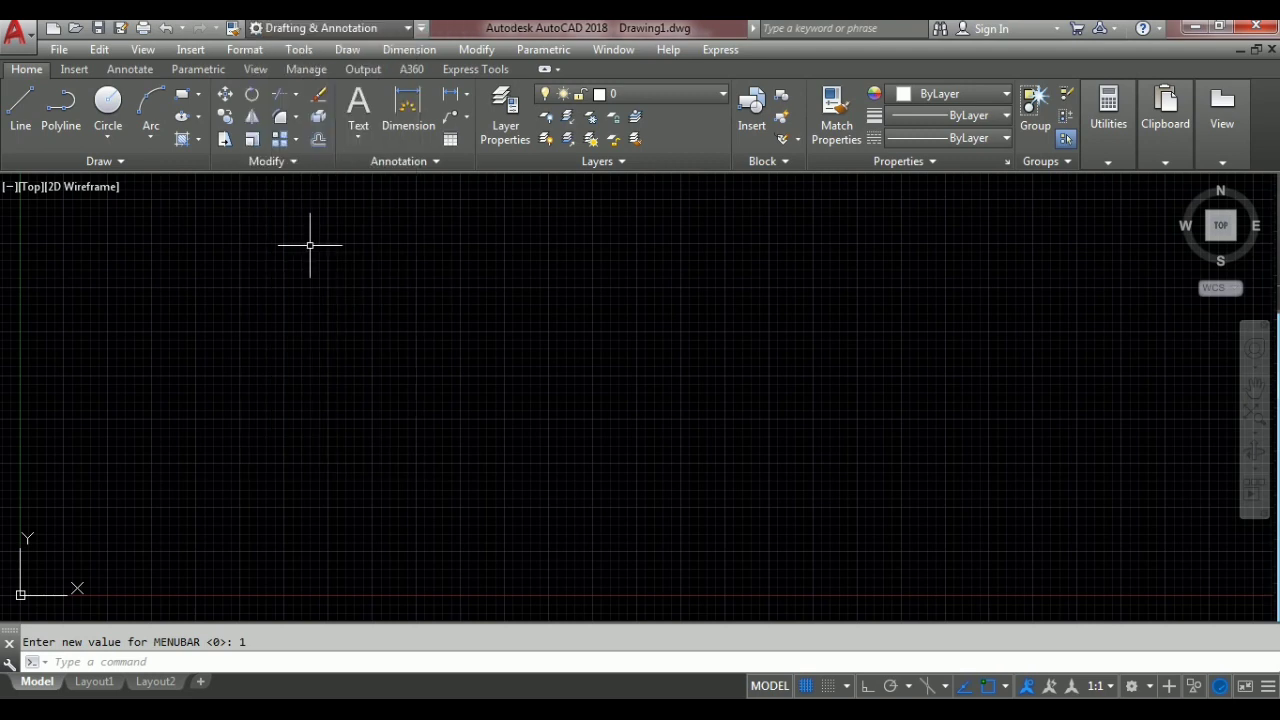
{"action": "left_click", "coordinate": [352, 322]}
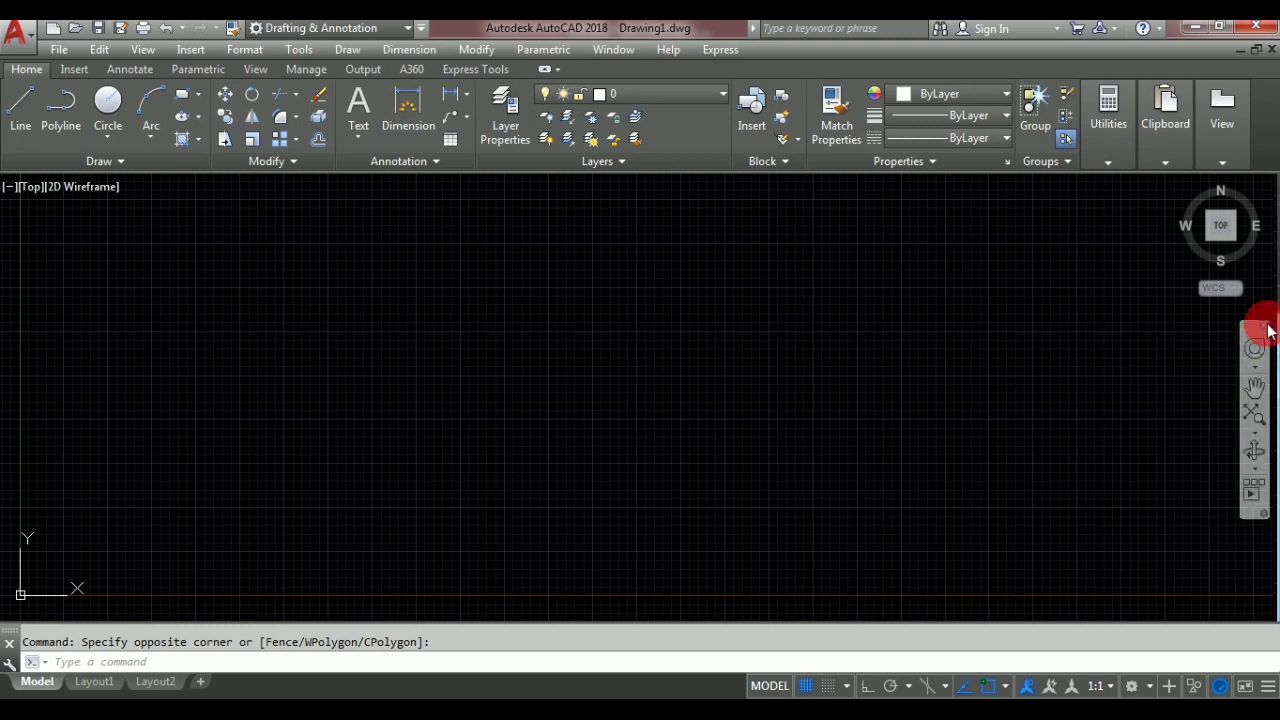
Close the navigation bar so it disappears from the drawing area
{"action": "left_click", "coordinate": [1267, 330]}
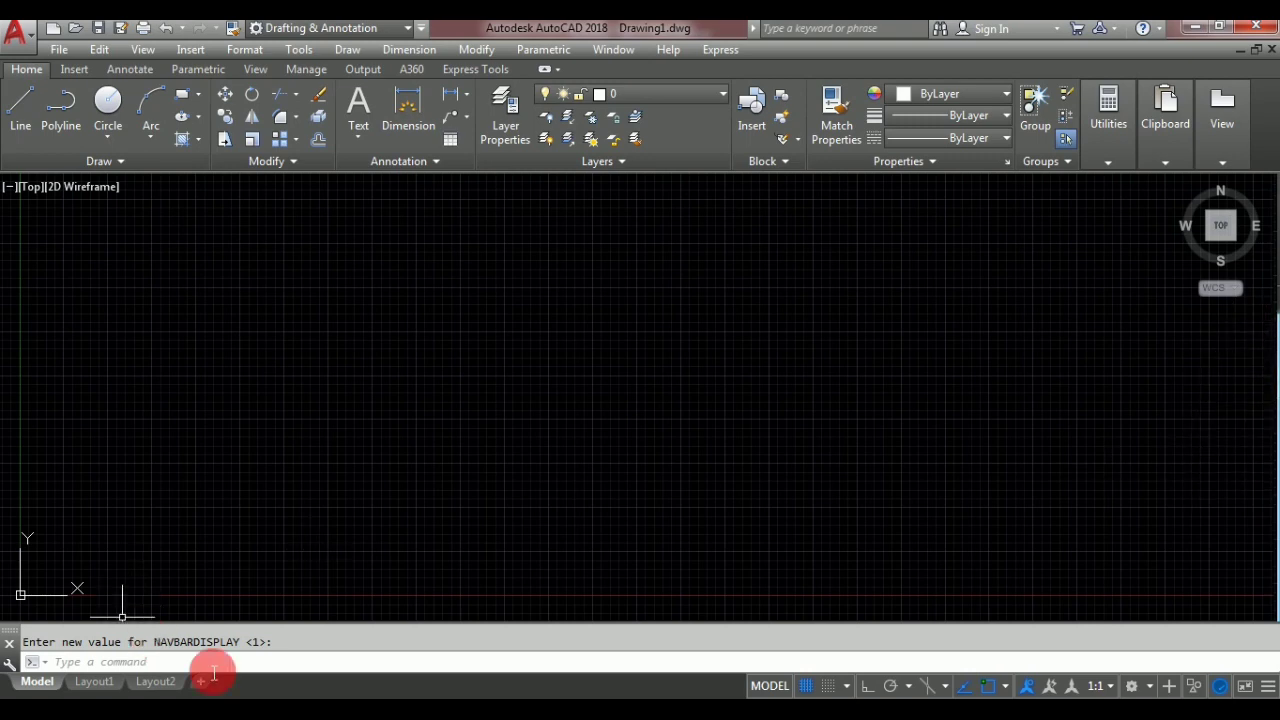
{"action": "left_click", "coordinate": [265, 672]}
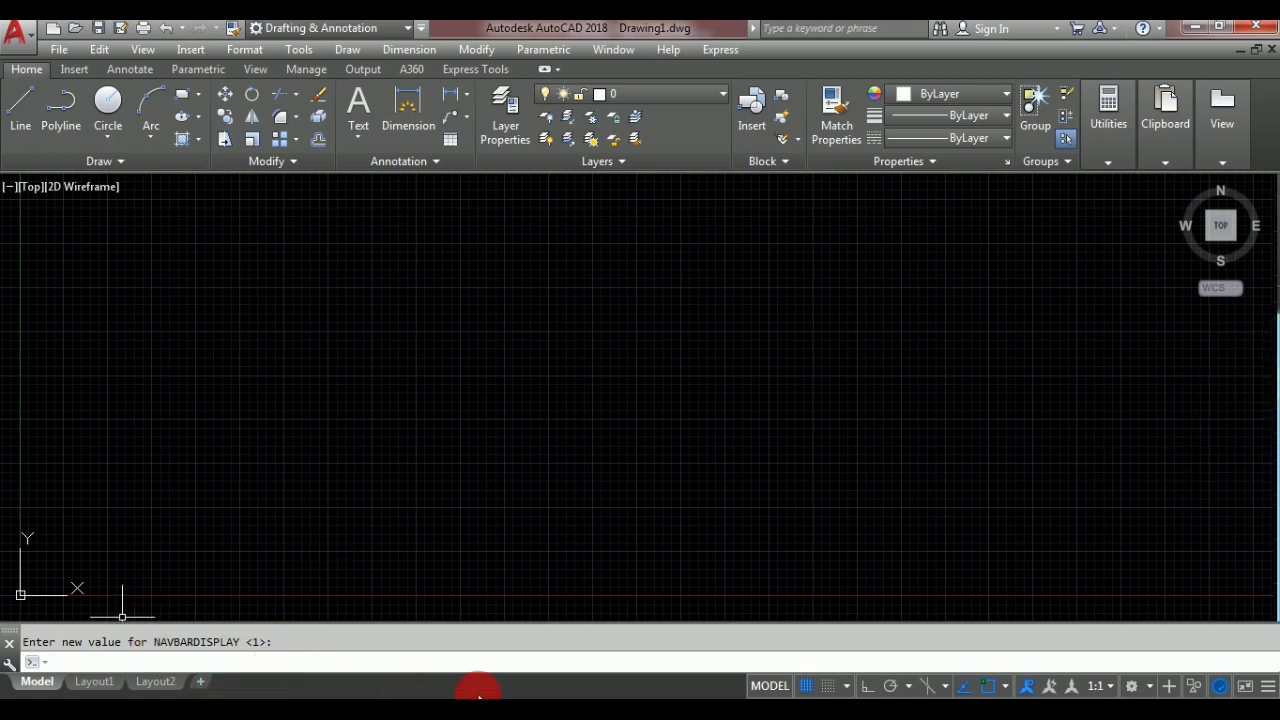
{"action": "type", "text": "nav"}
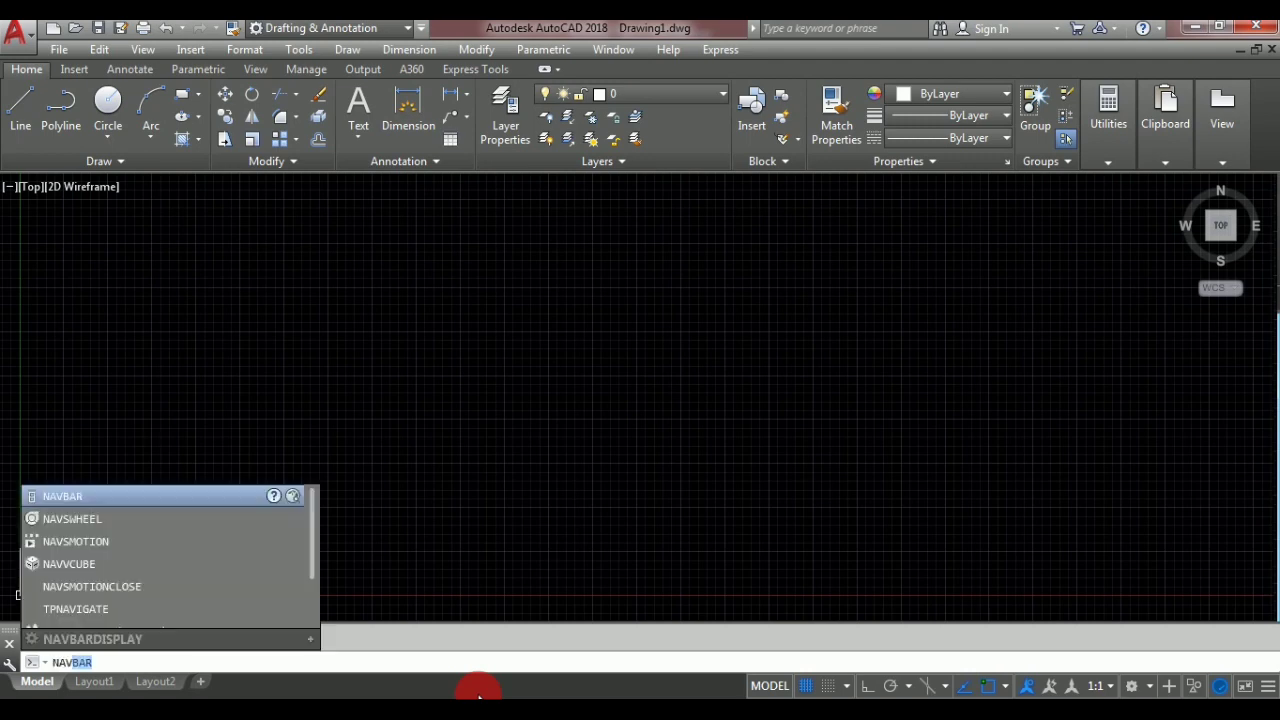
{"action": "type", "text": "bar"}
Set NAVBAR to ON to bring the navigation bar back
{"action": "key", "text": "Return"}
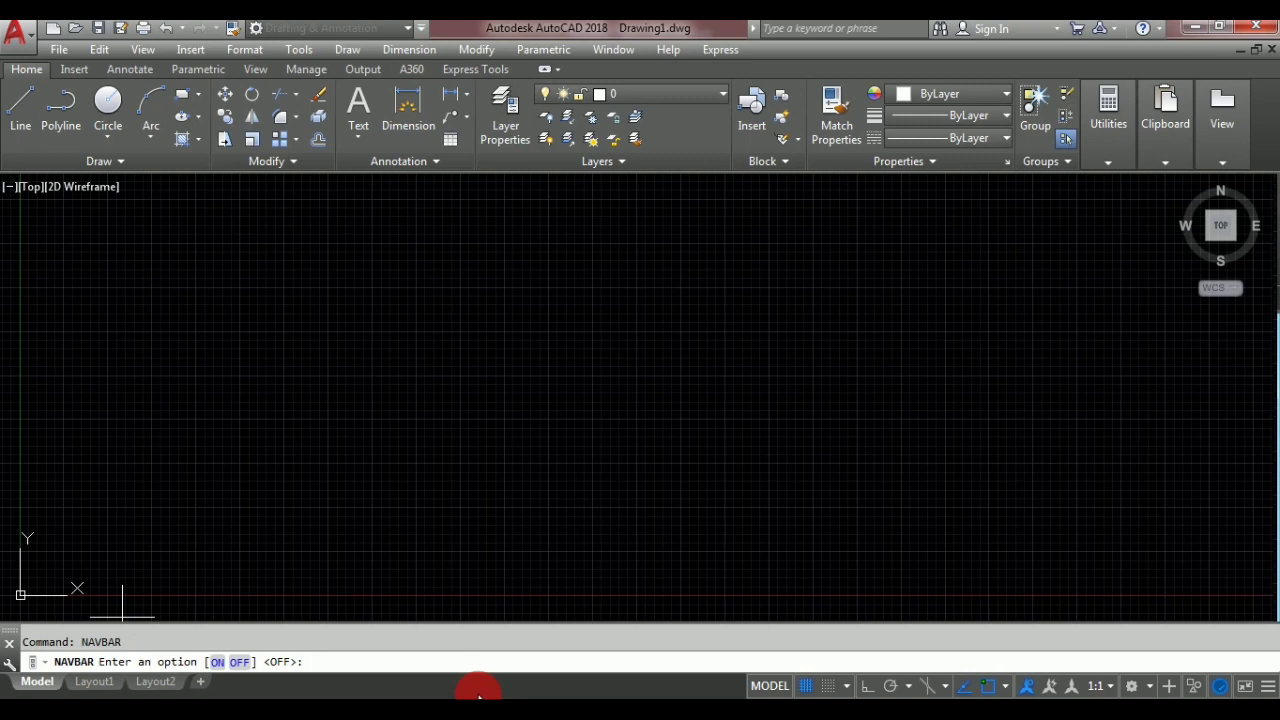
{"action": "type", "text": "on"}
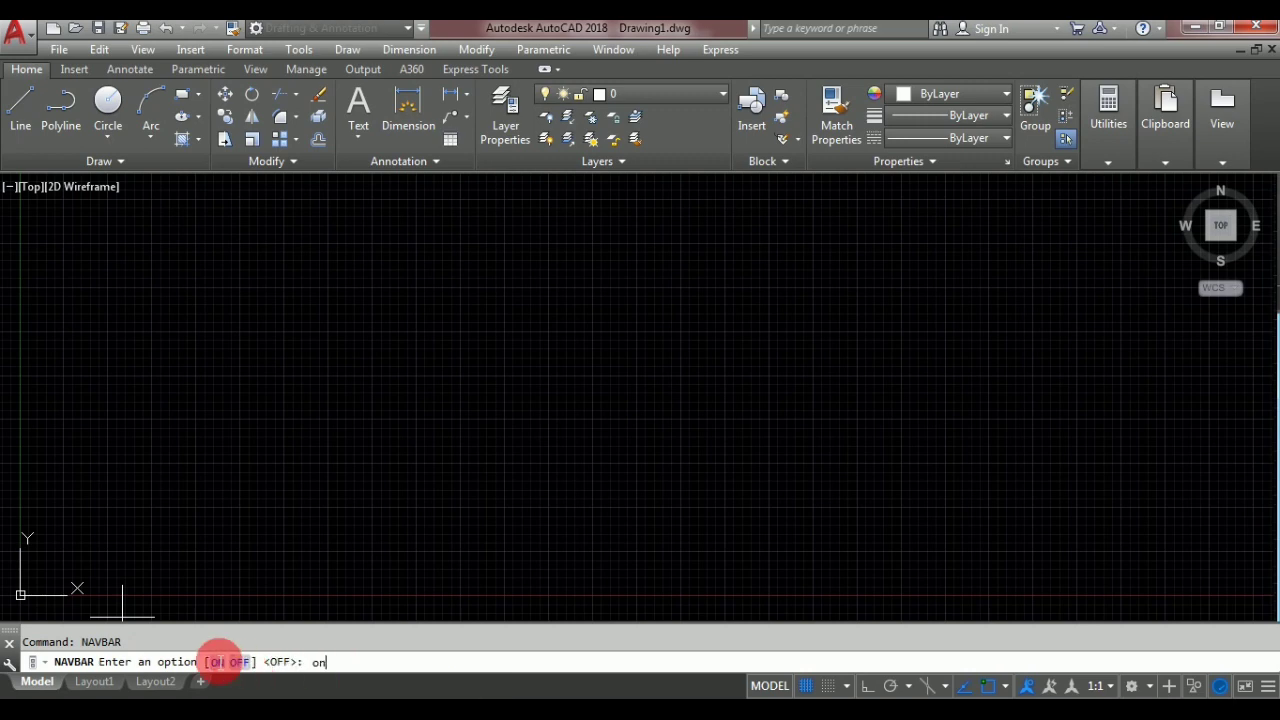
{"action": "left_click", "coordinate": [217, 662]}
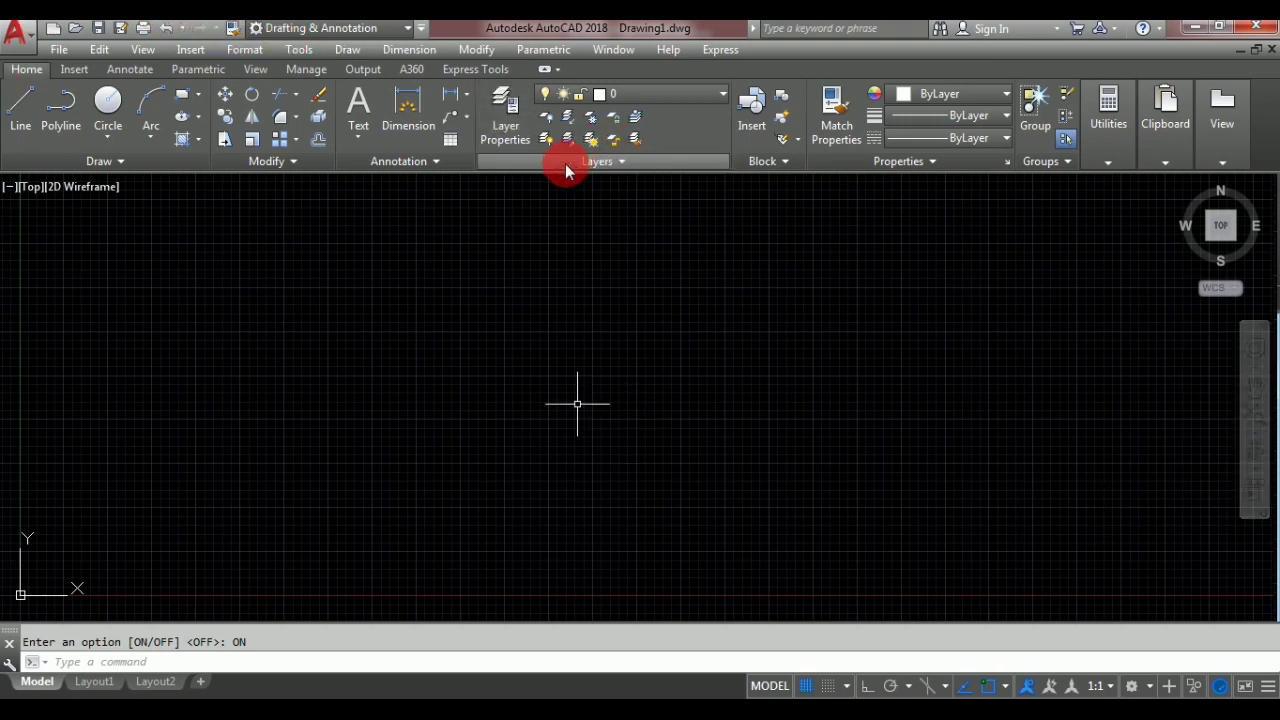
Uncheck Home under the ribbon's Show Tabs menu, then check it again to restore it
{"action": "right_click", "coordinate": [513, 169]}
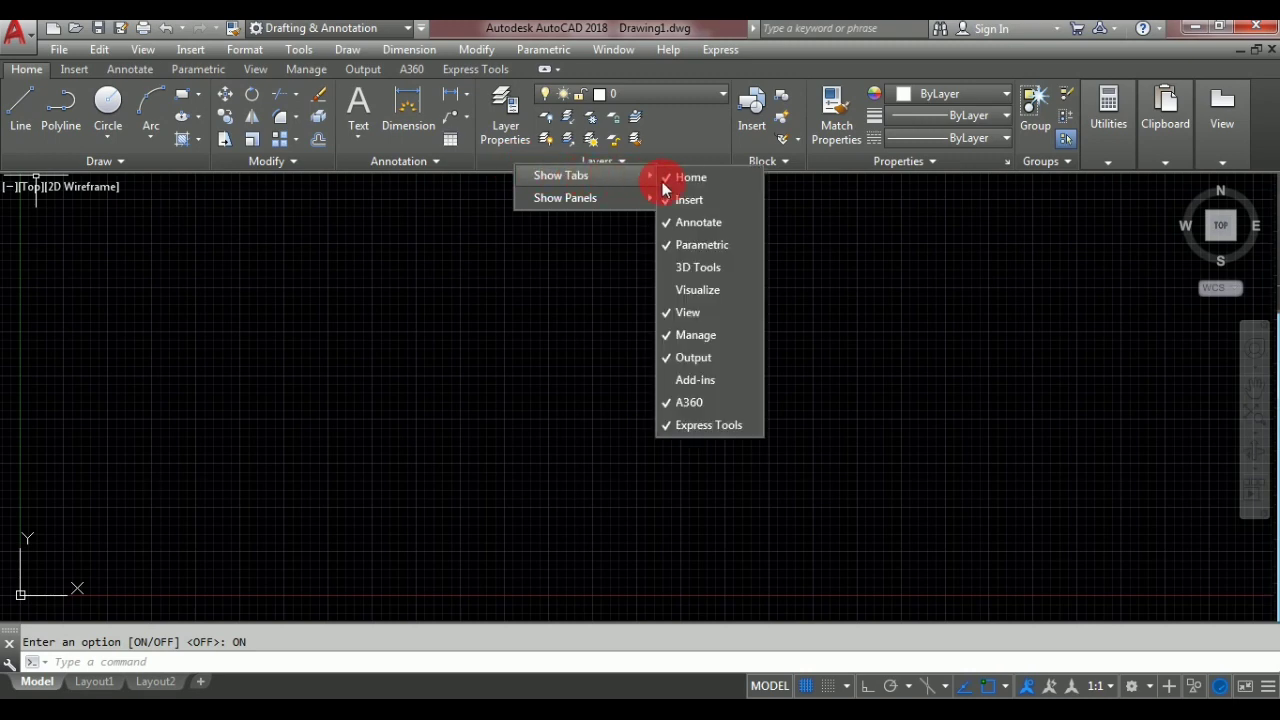
{"action": "mouse_move", "coordinate": [561, 175]}
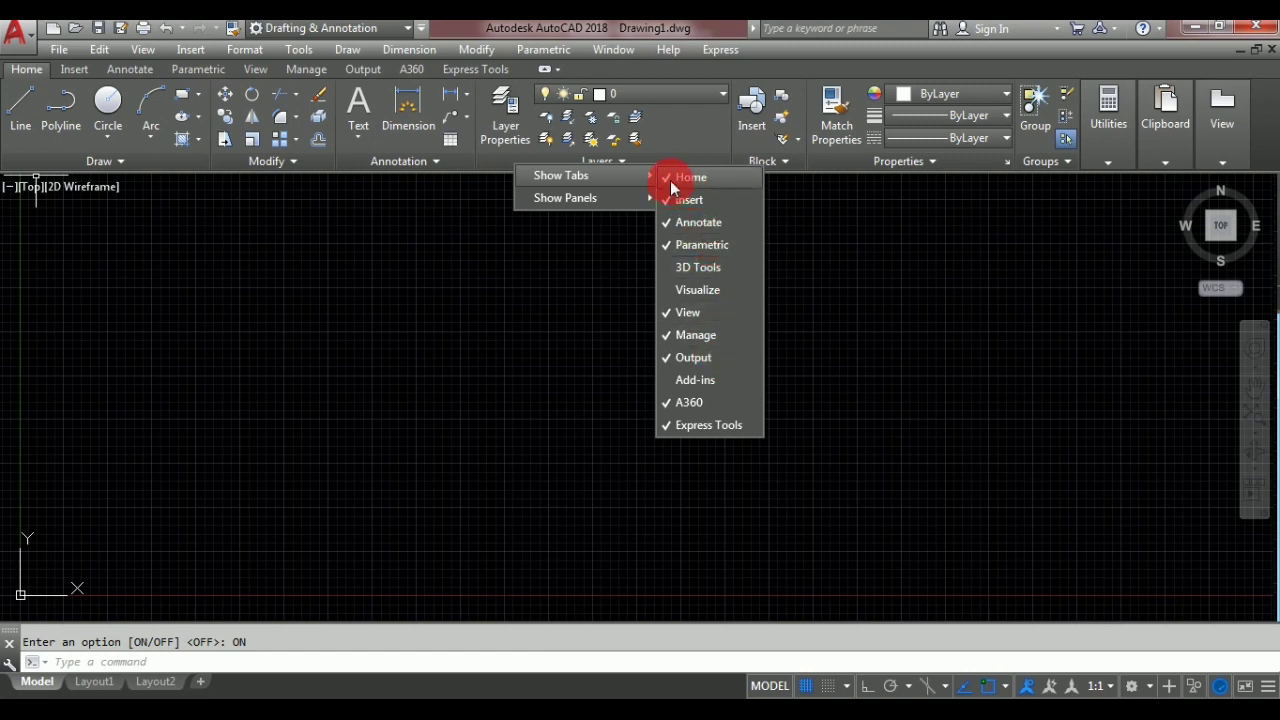
{"action": "left_click", "coordinate": [670, 188]}
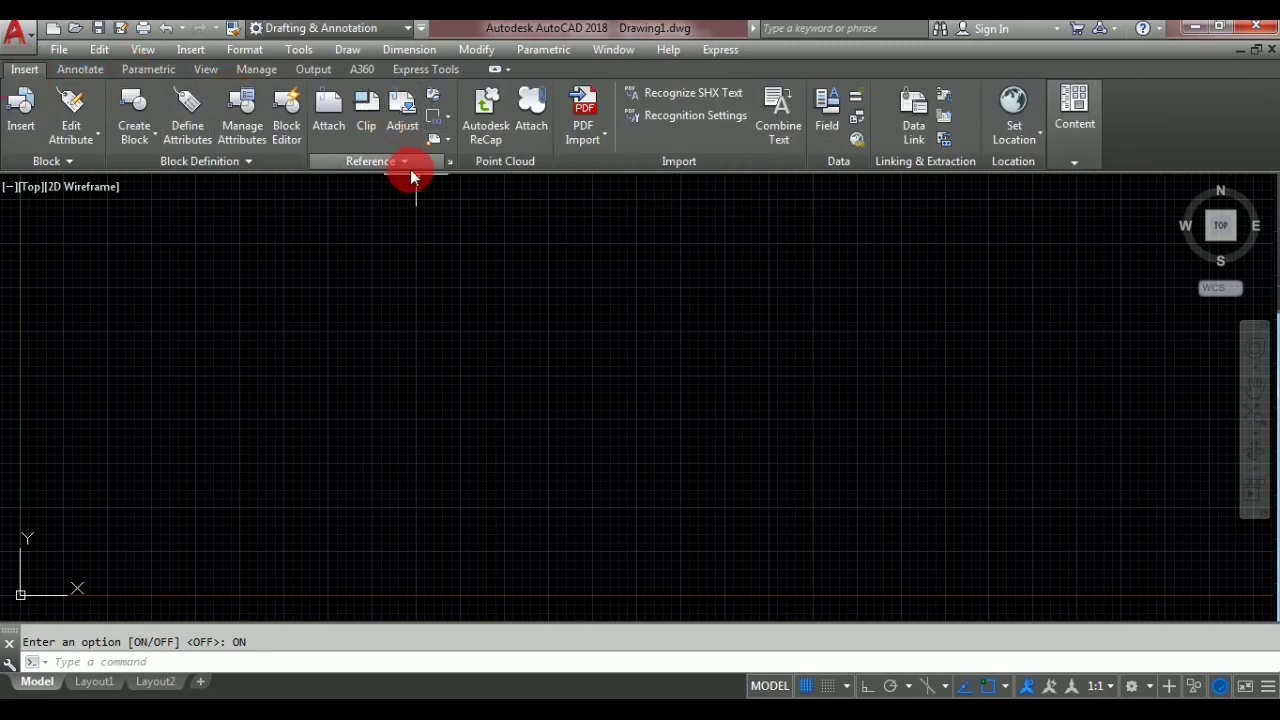
{"action": "right_click", "coordinate": [277, 170]}
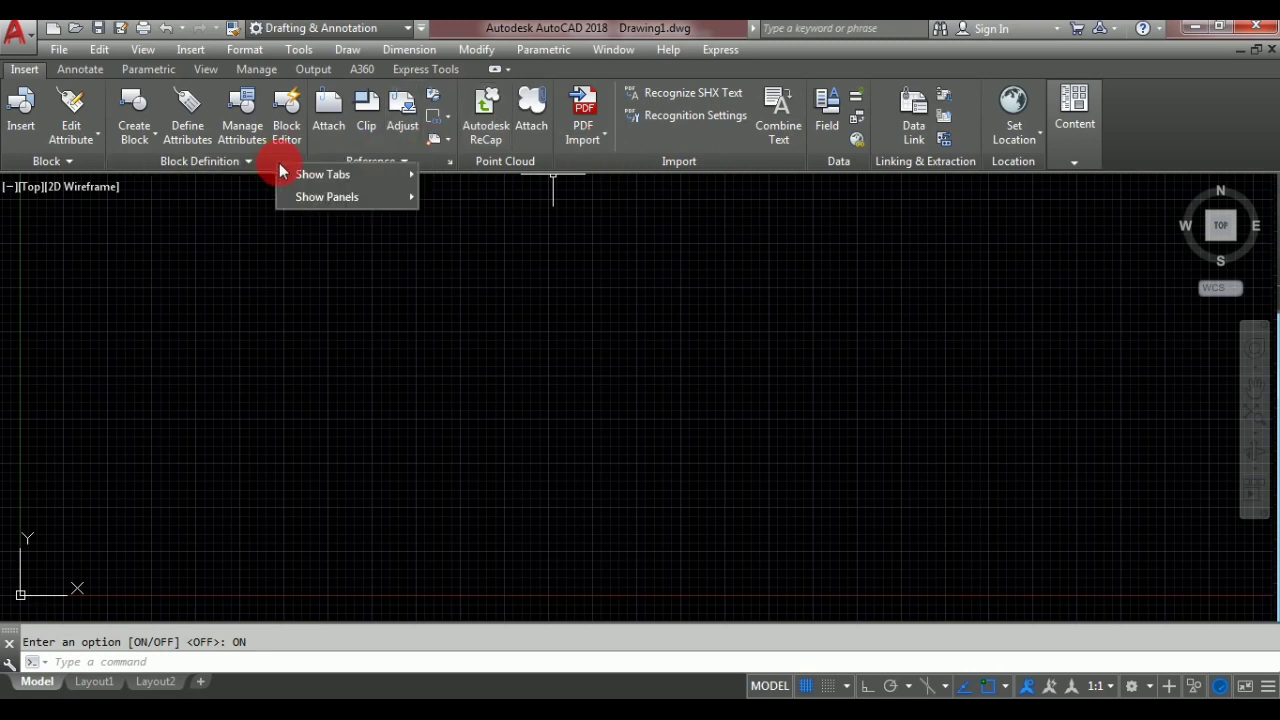
{"action": "mouse_move", "coordinate": [330, 174]}
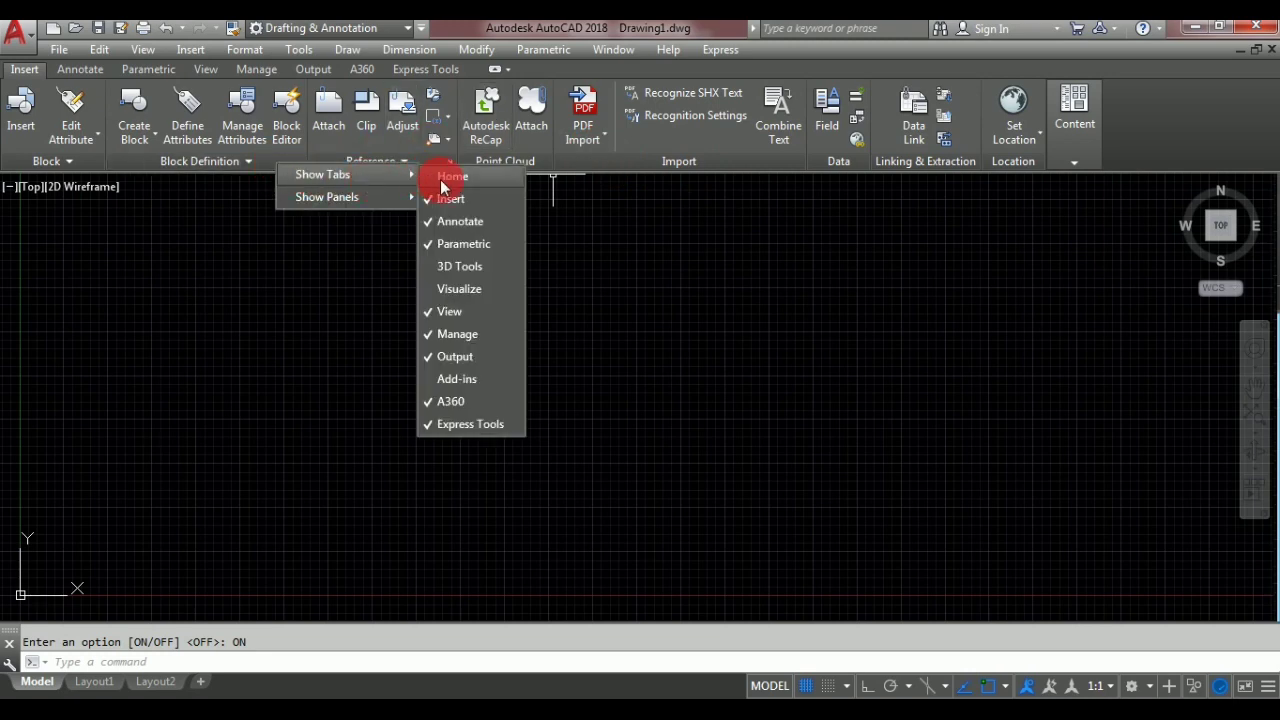
{"action": "left_click", "coordinate": [443, 181]}
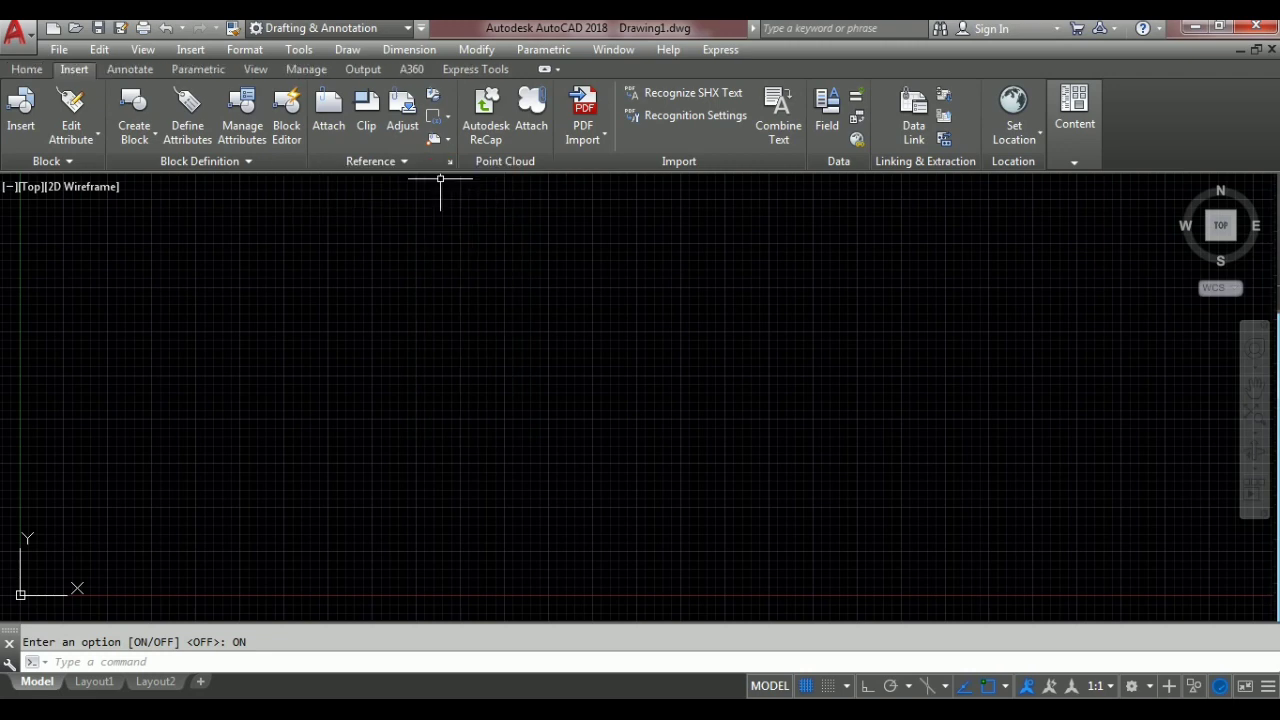
{"action": "right_click", "coordinate": [288, 164]}
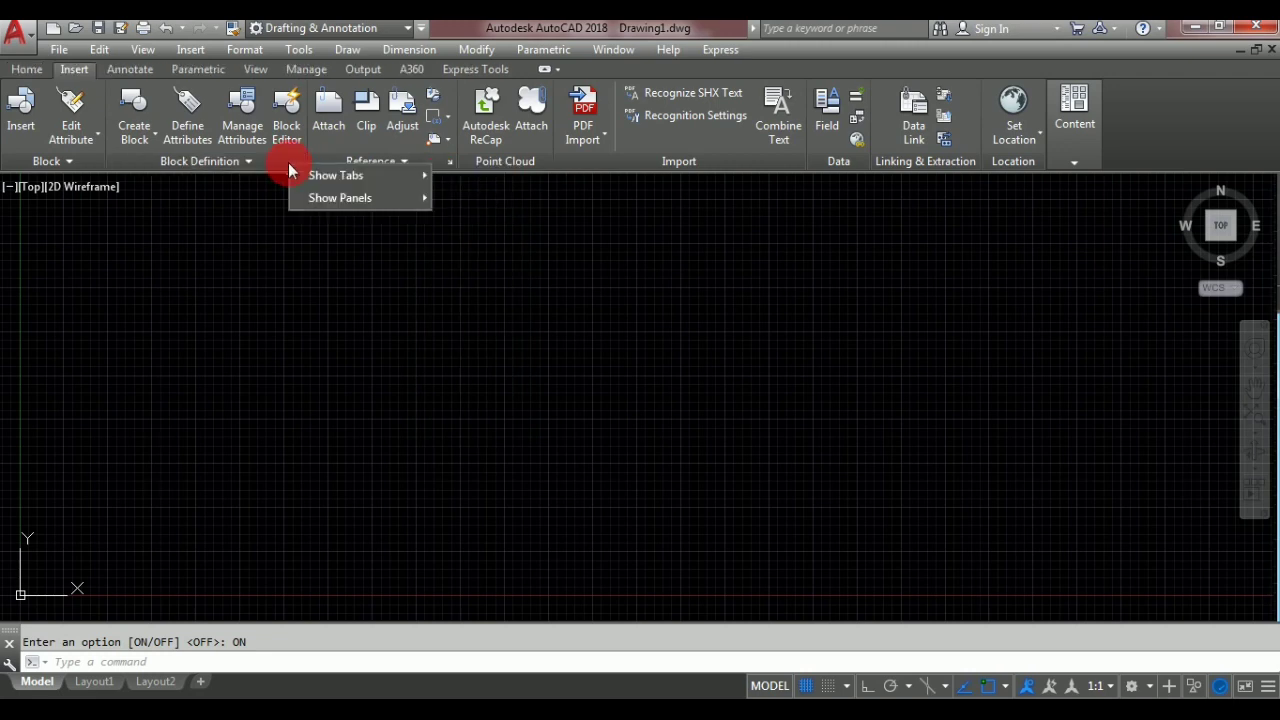
{"action": "mouse_move", "coordinate": [340, 198]}
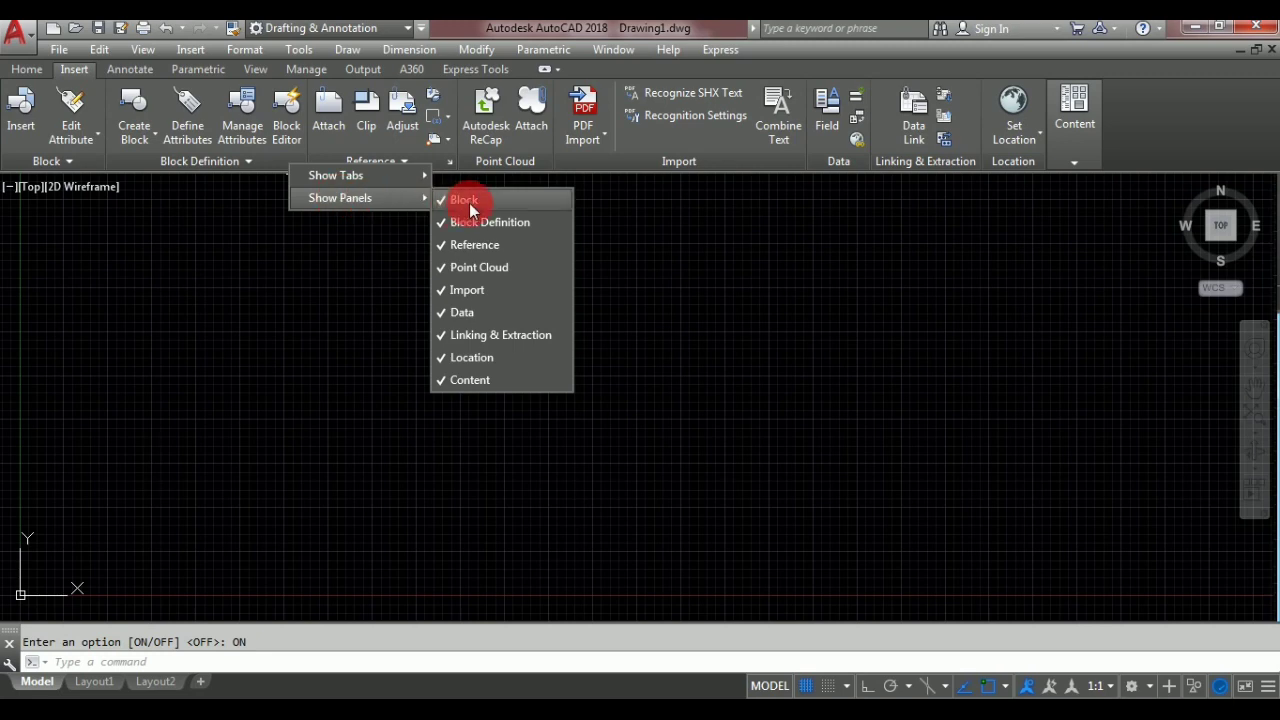
{"action": "left_click", "coordinate": [594, 285]}
{"action": "left_click", "coordinate": [706, 409]}
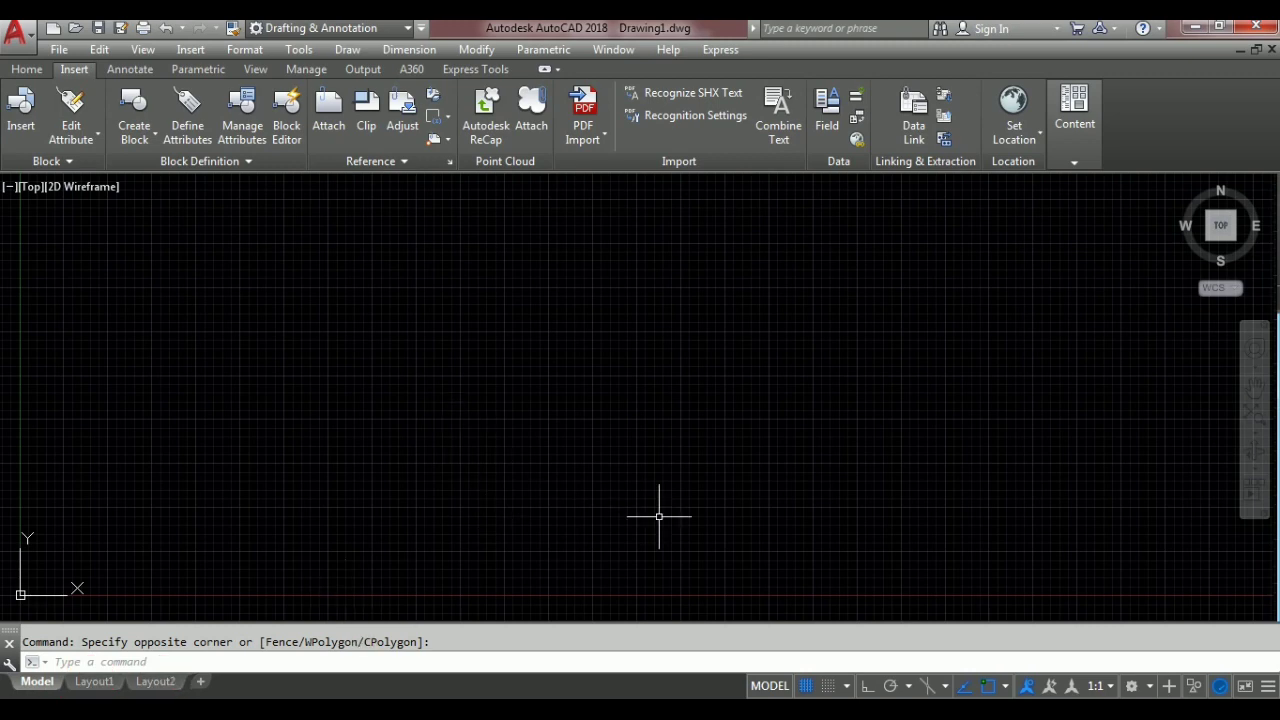
Turn off 'Display Layout and Model tabs' on the Options Display tab
{"action": "left_click", "coordinate": [659, 516]}
{"action": "type", "text": "op"}
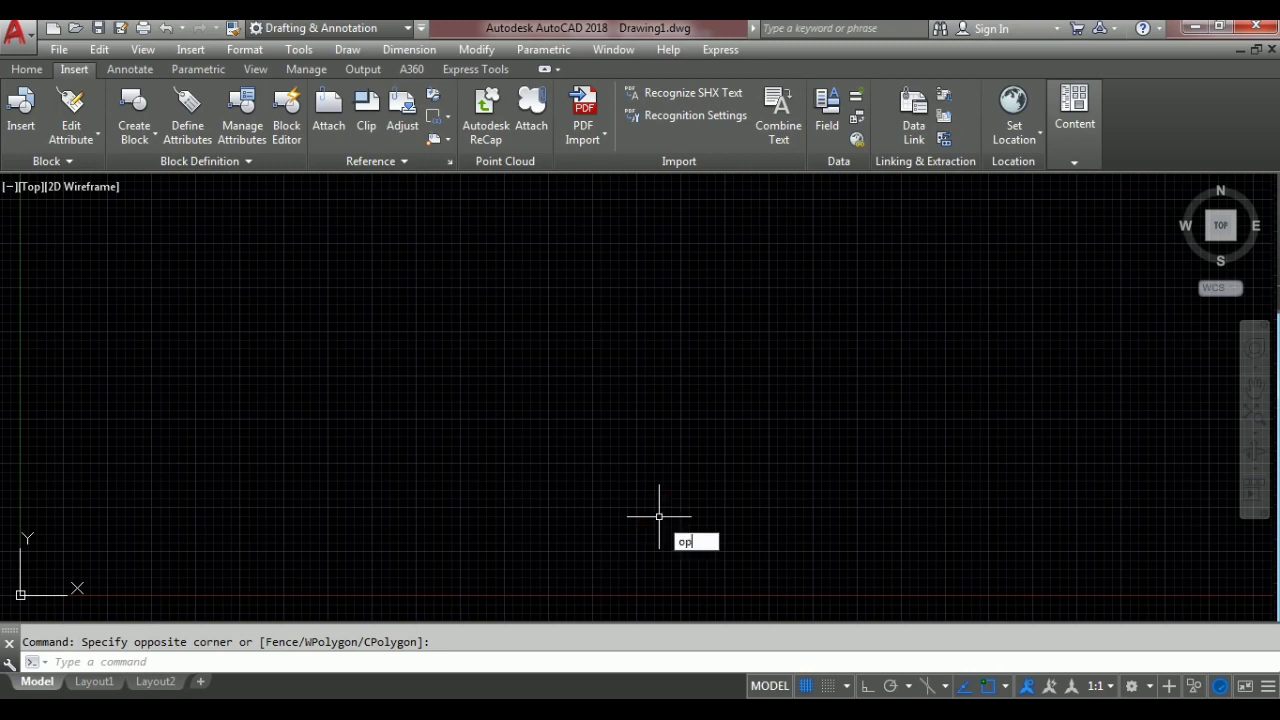
{"action": "key", "text": "Return"}
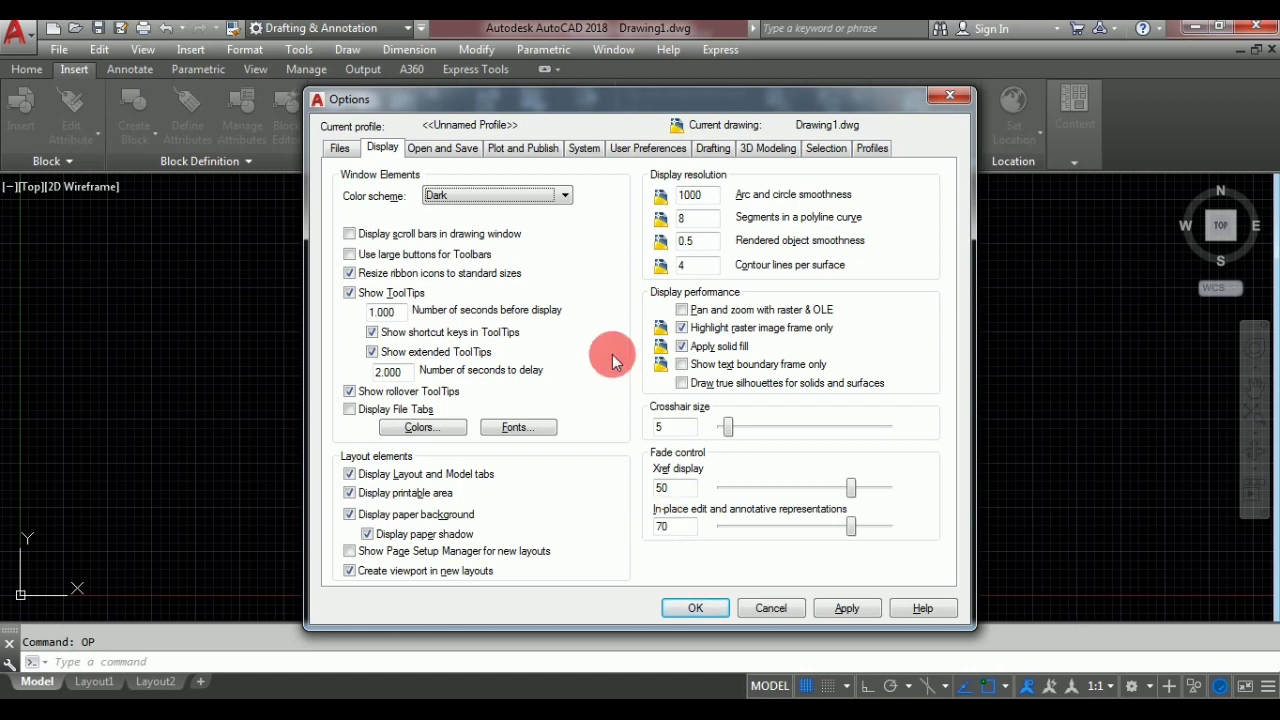
{"action": "left_click_drag", "start_coordinate": [386, 105], "coordinate": [382, 77]}
{"action": "left_click", "coordinate": [379, 120]}
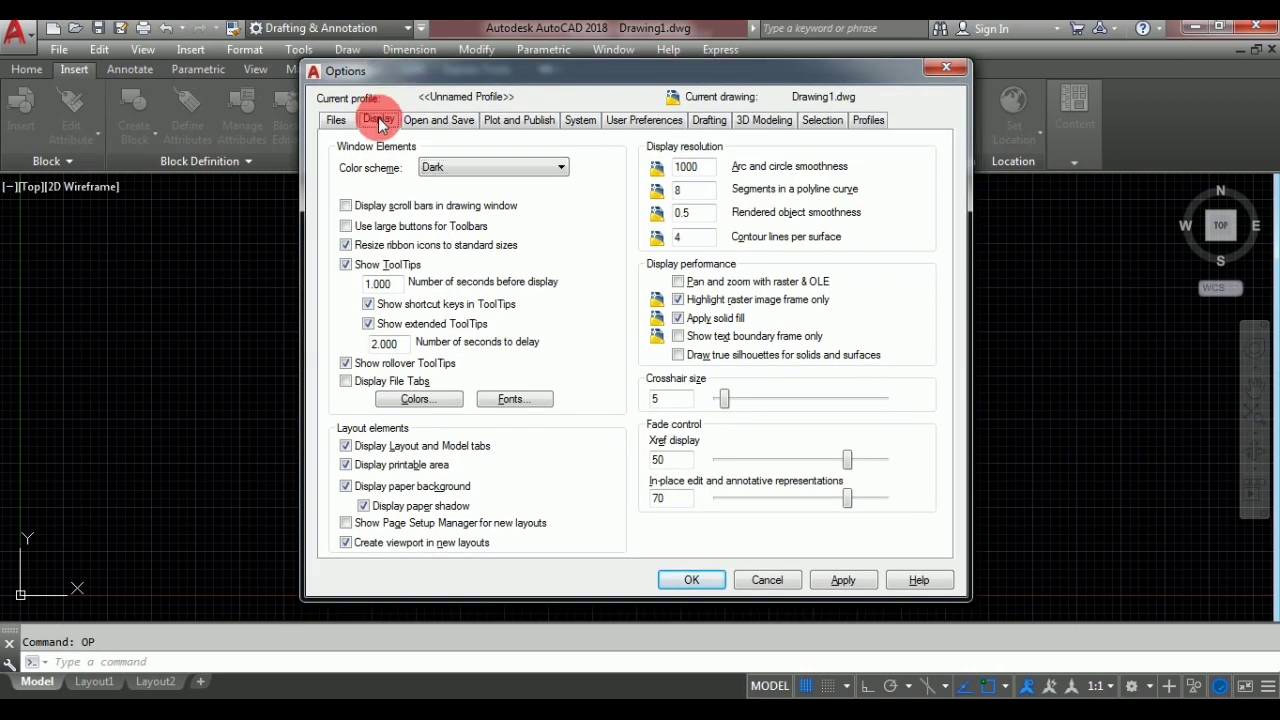
{"action": "left_click", "coordinate": [346, 447]}
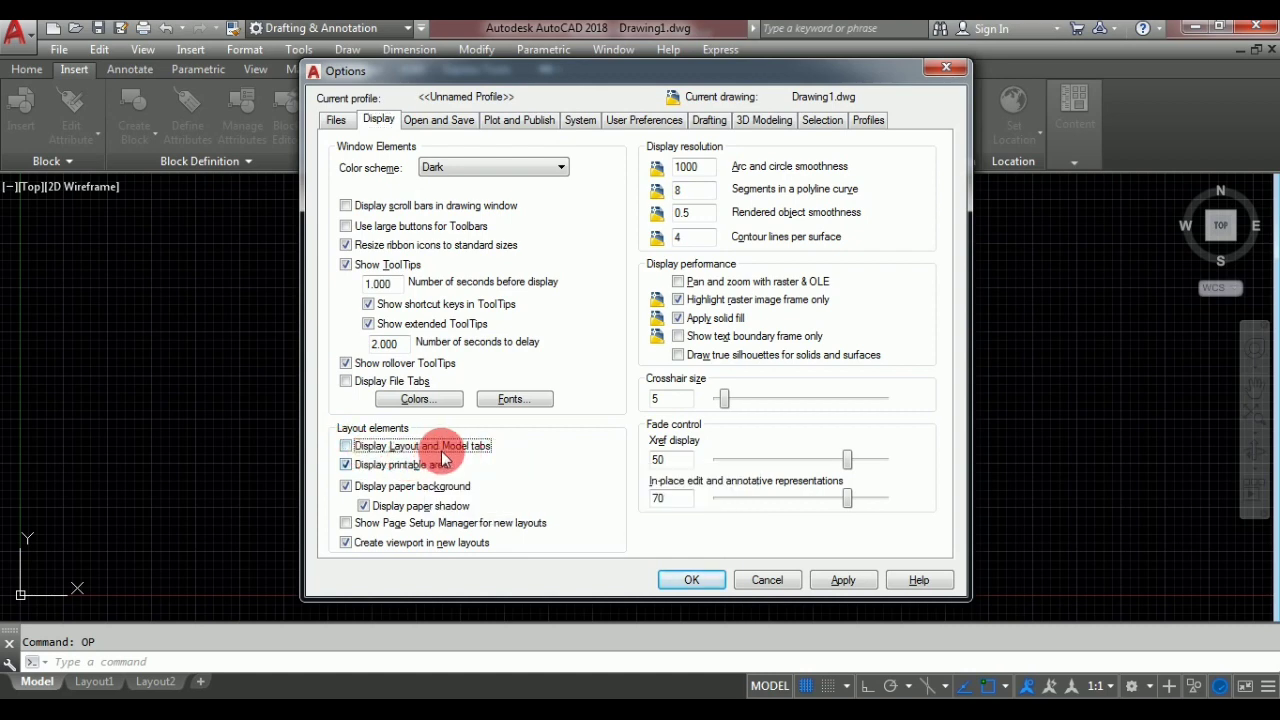
{"action": "left_click", "coordinate": [697, 582]}
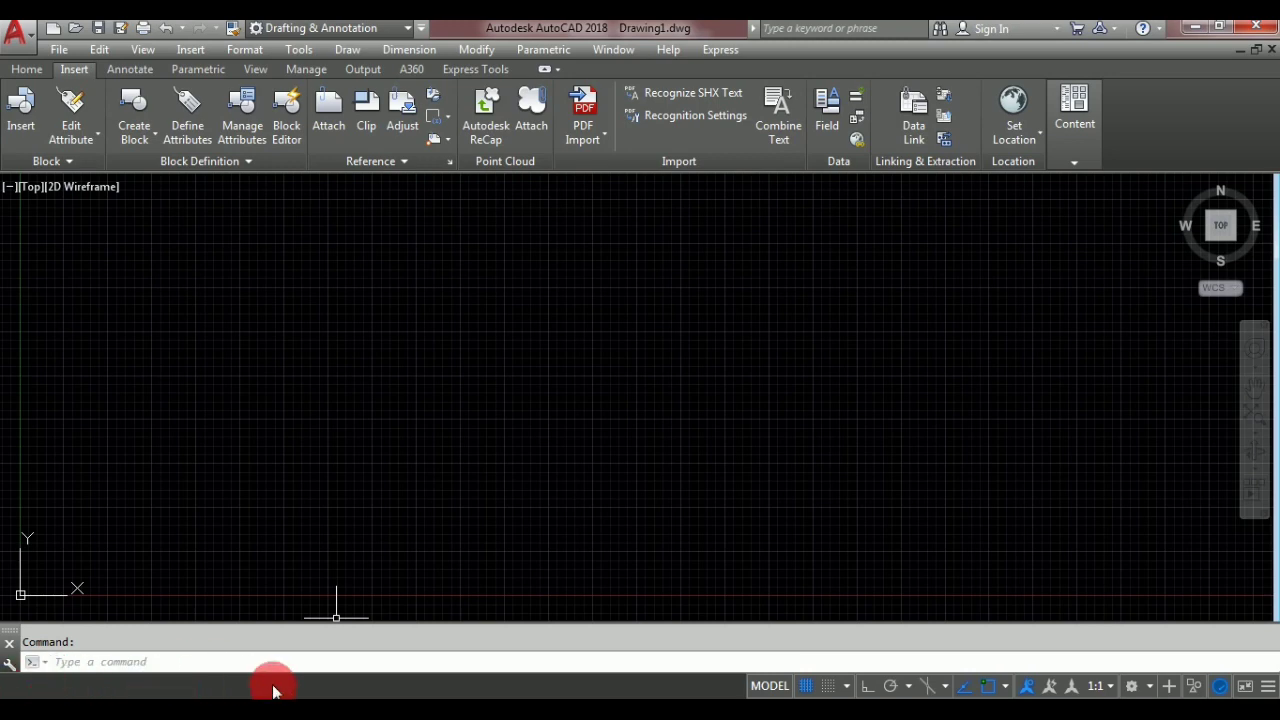
Re-enable 'Display Layout and Model tabs' in Options so Model, Layout1 and Layout2 reappear
{"action": "left_click", "coordinate": [491, 500]}
{"action": "left_click", "coordinate": [426, 510]}
{"action": "type", "text": "op"}
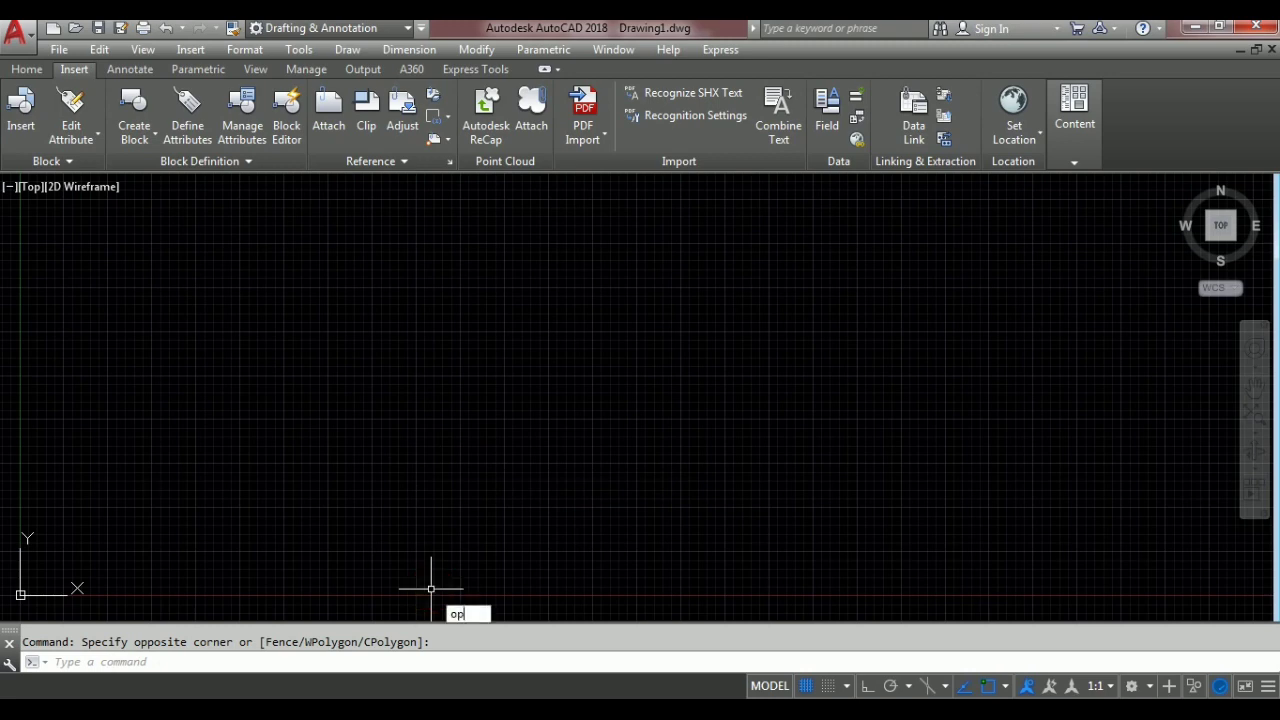
{"action": "key", "text": "Return"}
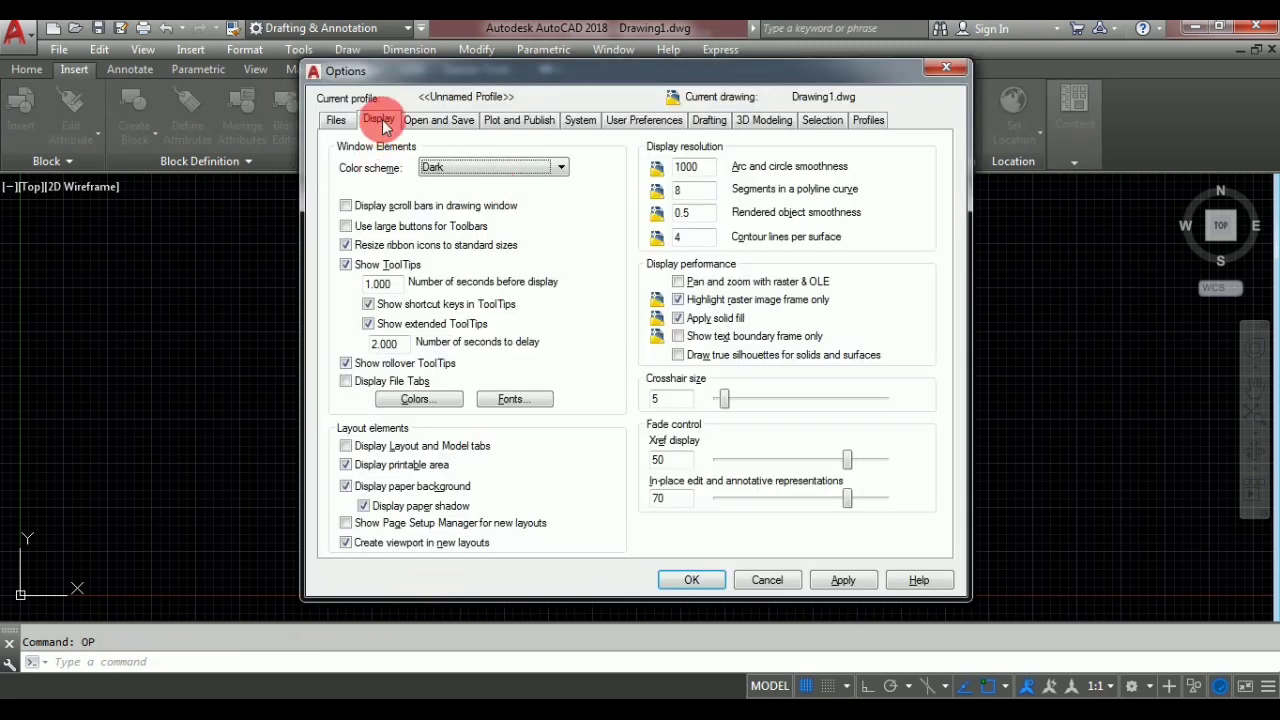
{"action": "left_click", "coordinate": [346, 446]}
{"action": "left_click", "coordinate": [682, 582]}
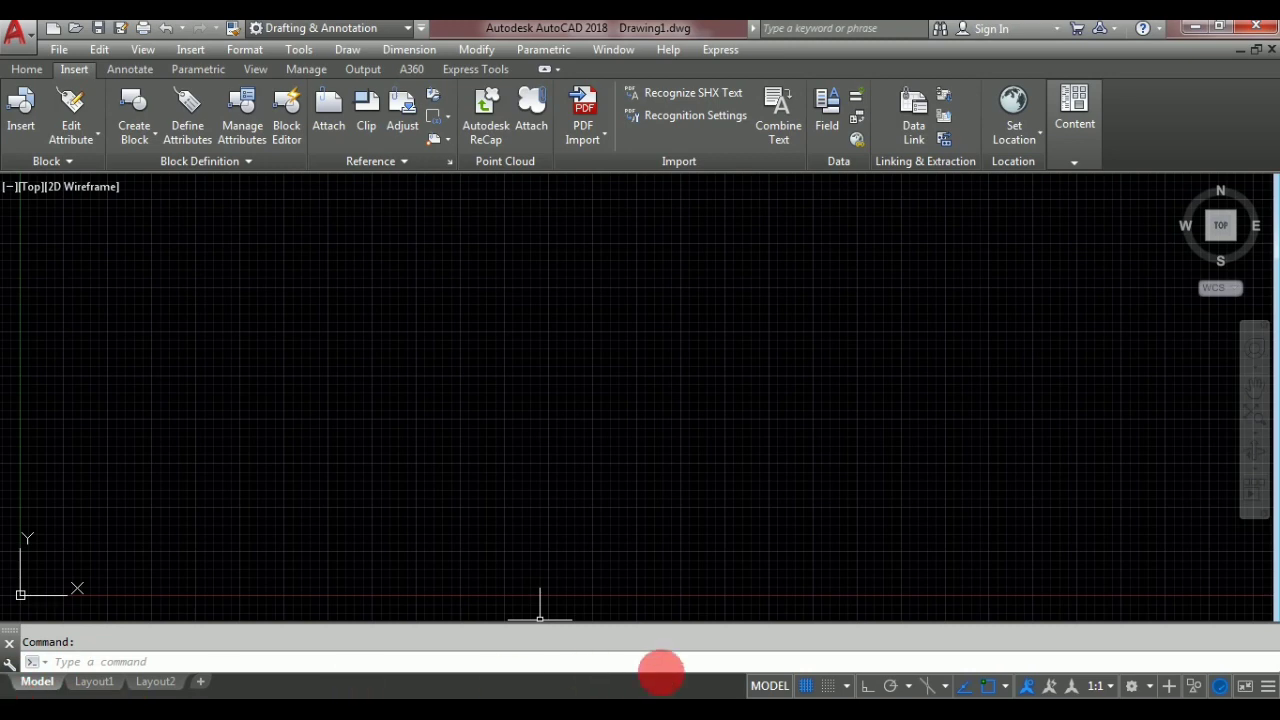
{"action": "left_click", "coordinate": [596, 664]}
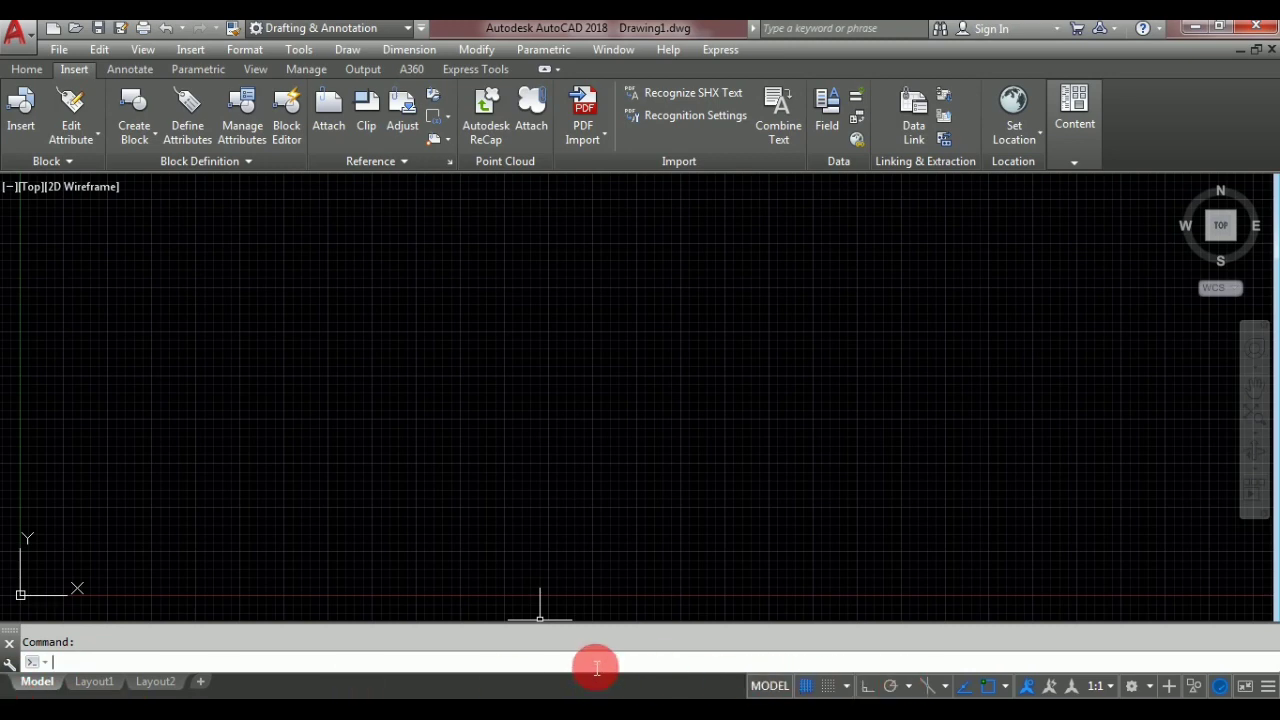
{"action": "type", "text": "stat"}
{"action": "type", "text": "u"}
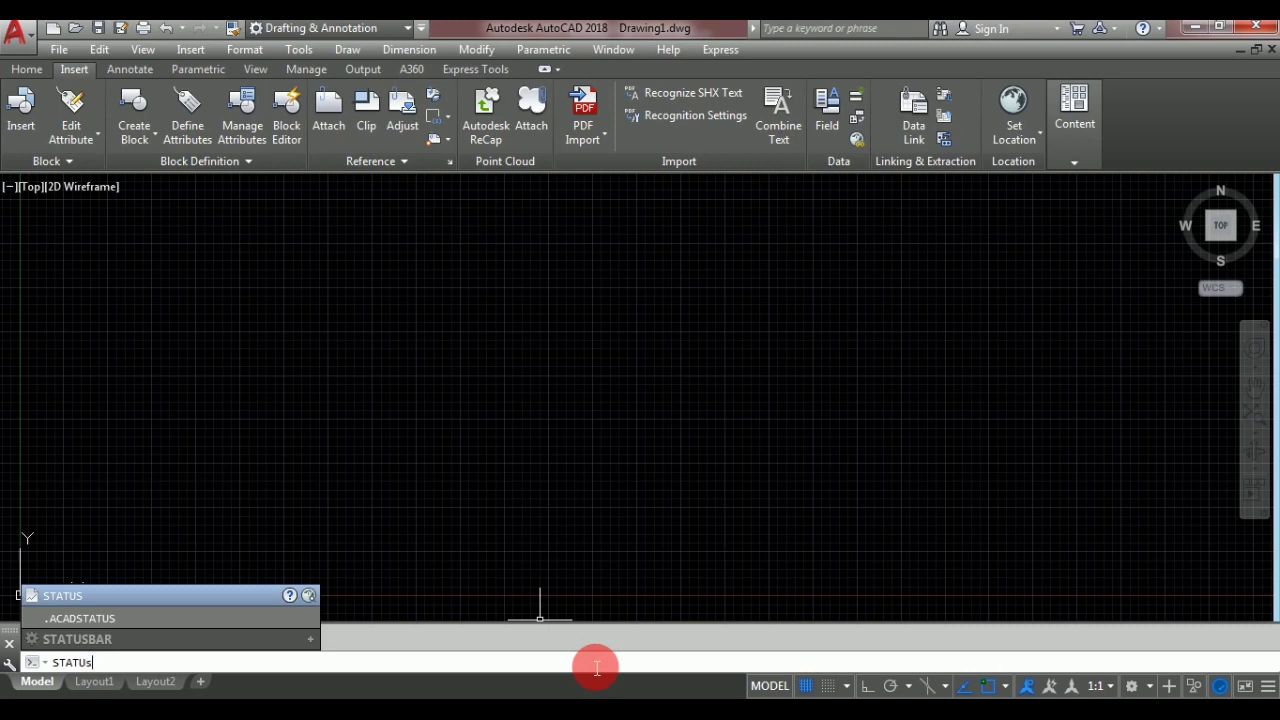
{"action": "left_click", "coordinate": [88, 645]}
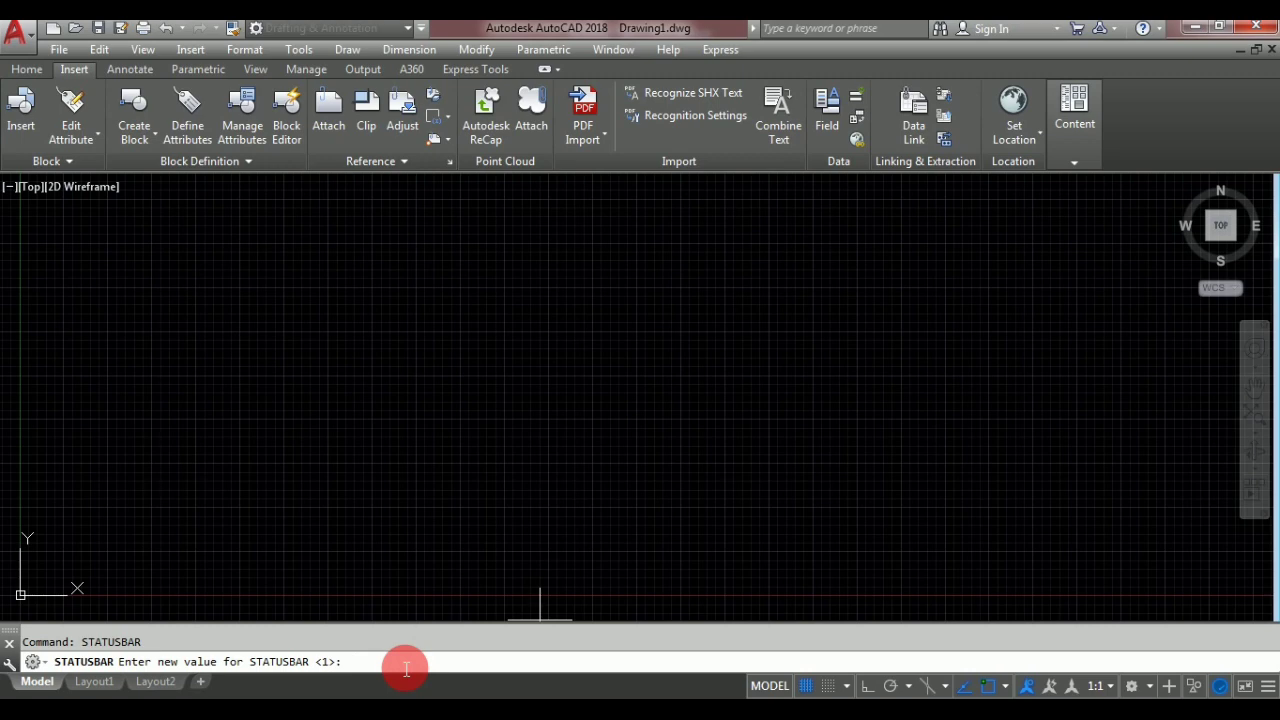
{"action": "type", "text": "0"}
{"action": "key", "text": "Return"}
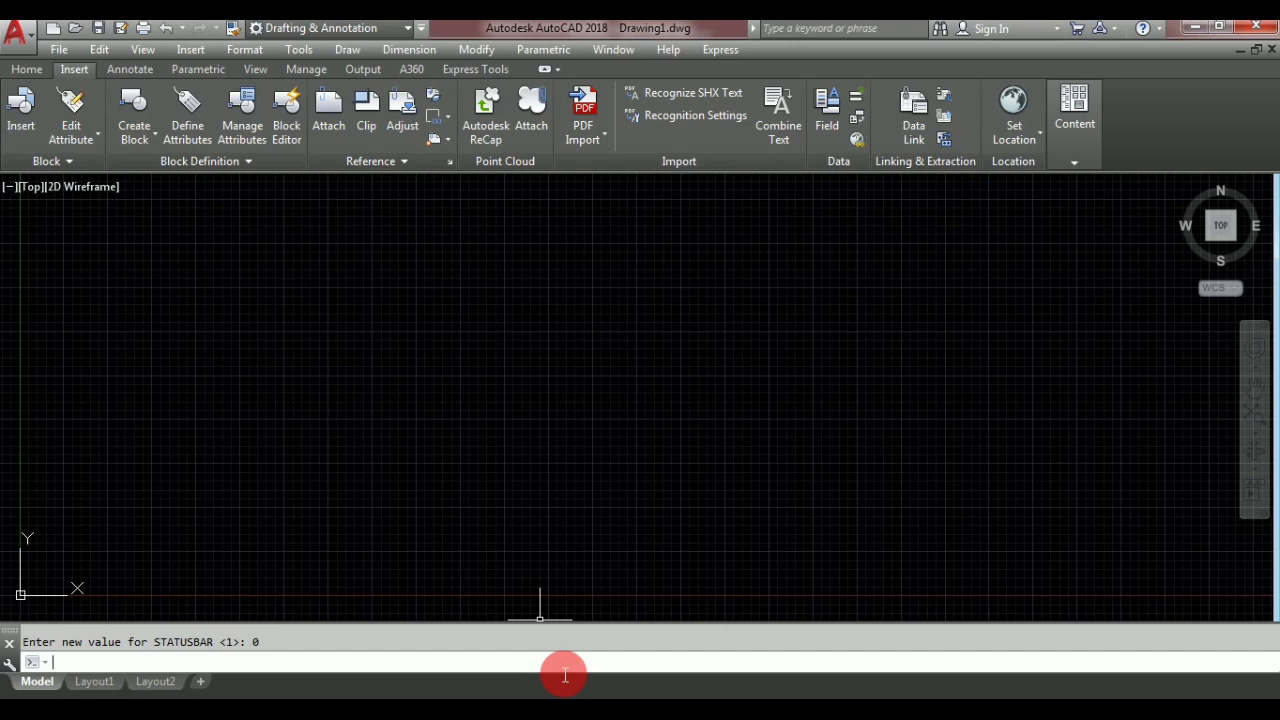
{"action": "key", "text": "Return"}
{"action": "type", "text": "1"}
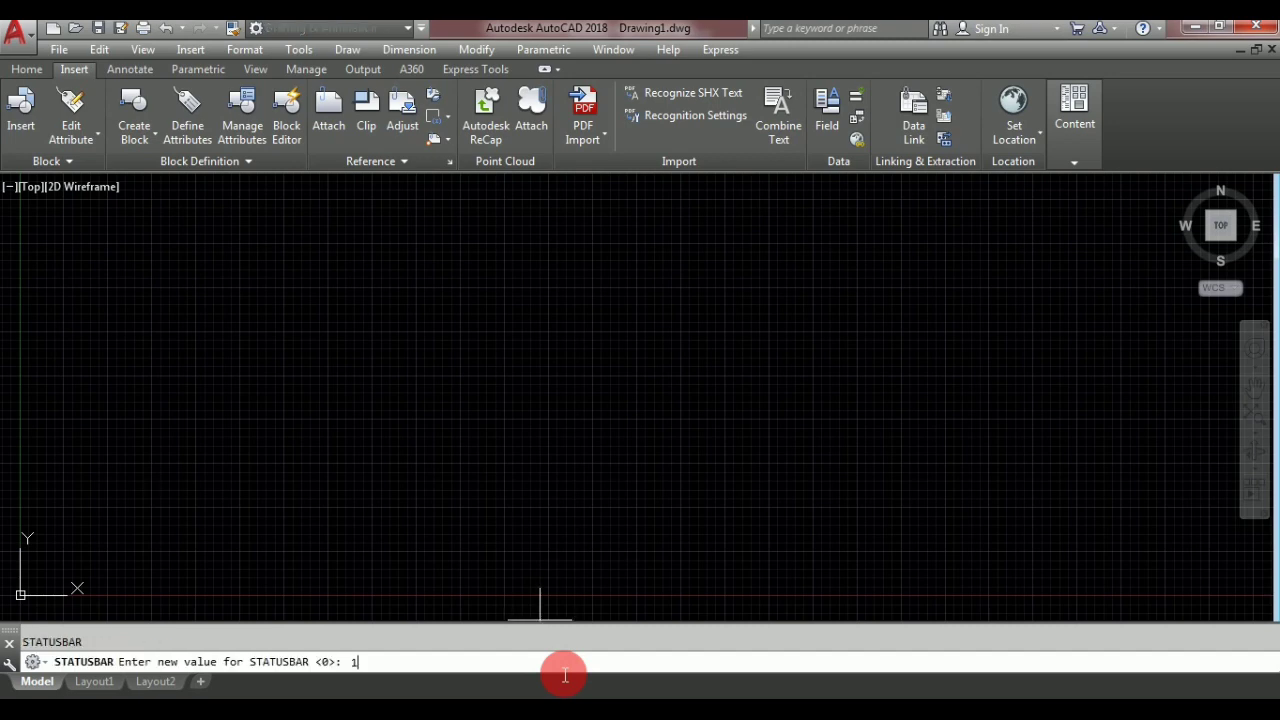
{"action": "key", "text": "Return"}
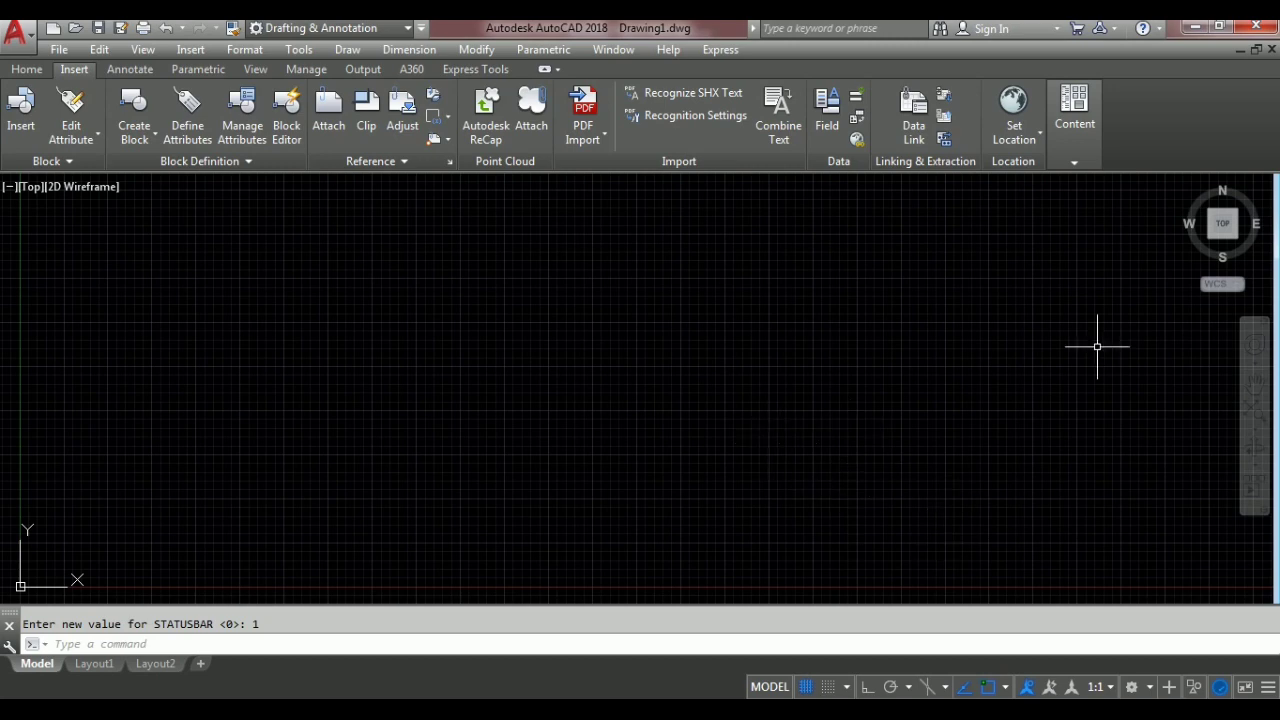
In Options > 3D Modeling, uncheck 2D Wireframe for both ViewCube and UCS icon display
{"action": "left_click", "coordinate": [1255, 203]}
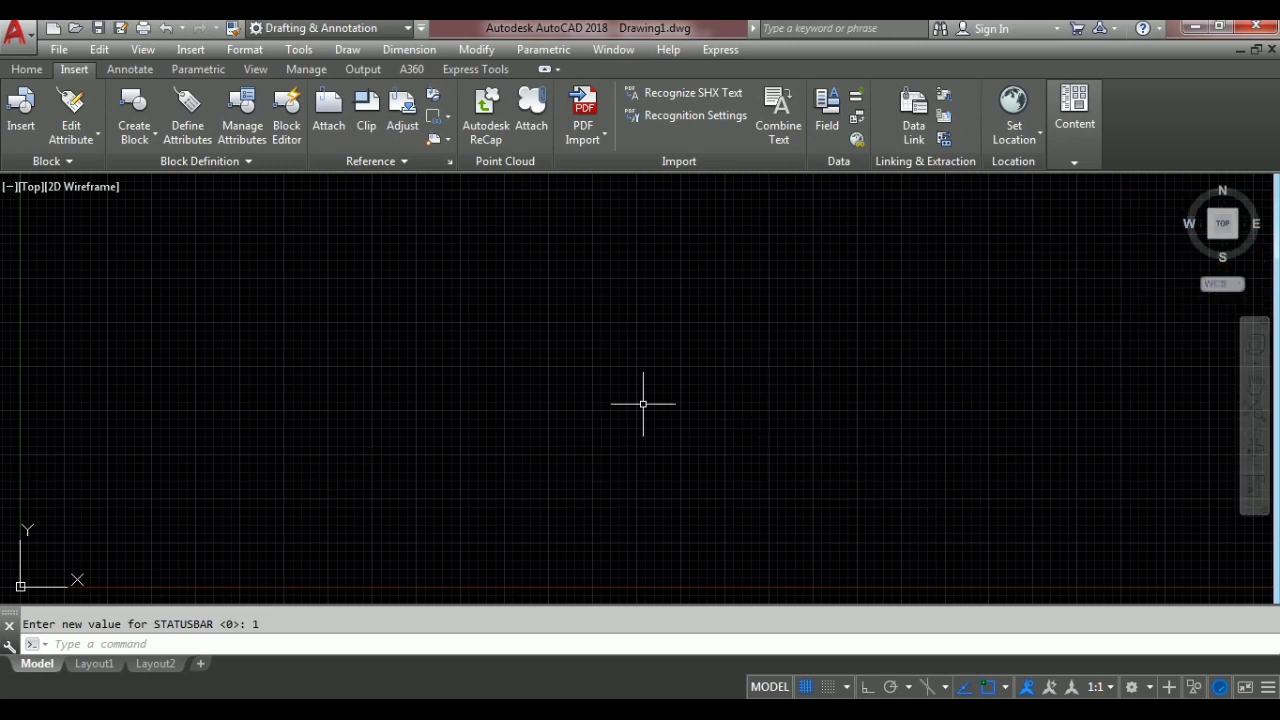
{"action": "type", "text": "O"}
{"action": "type", "text": "P"}
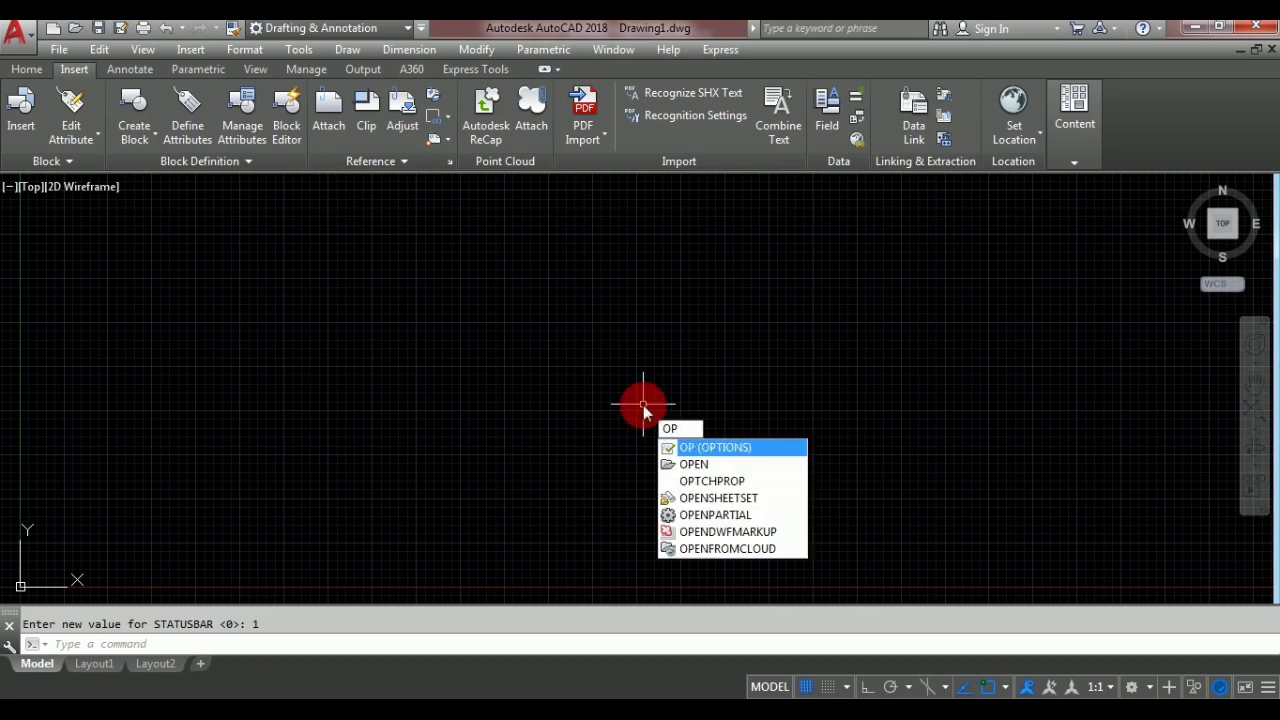
{"action": "key", "text": "Return"}
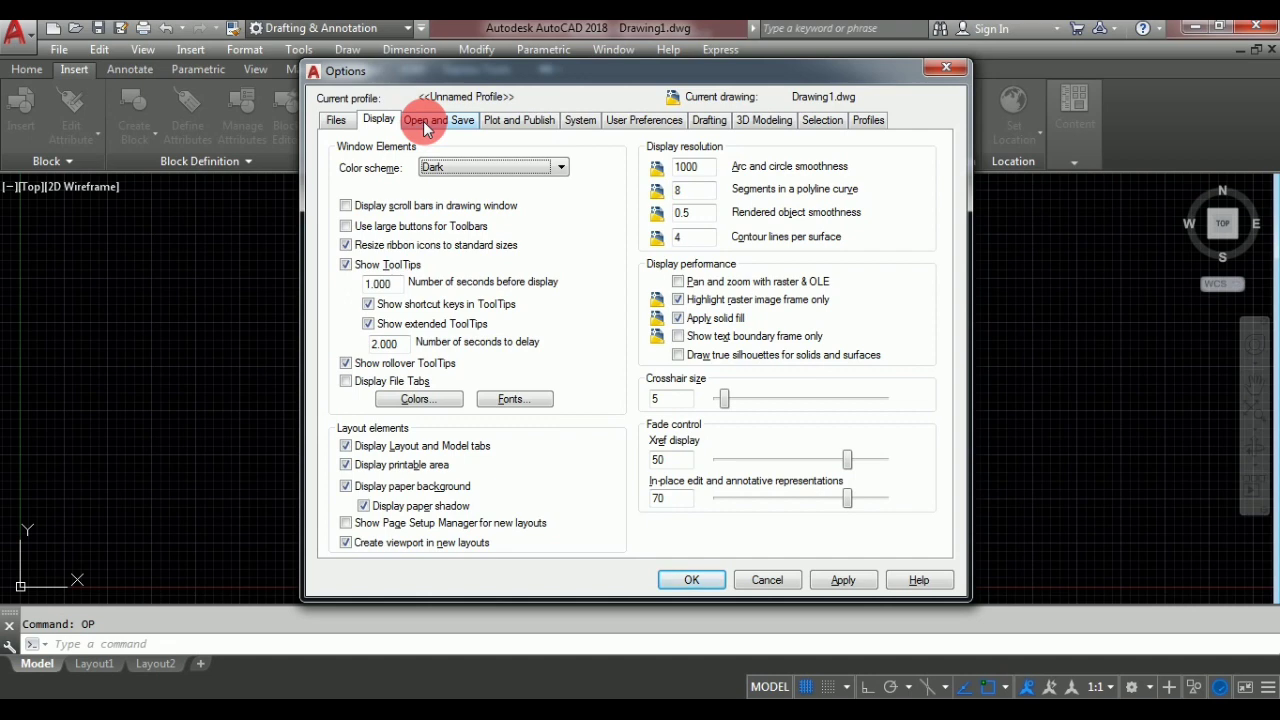
{"action": "left_click", "coordinate": [707, 121]}
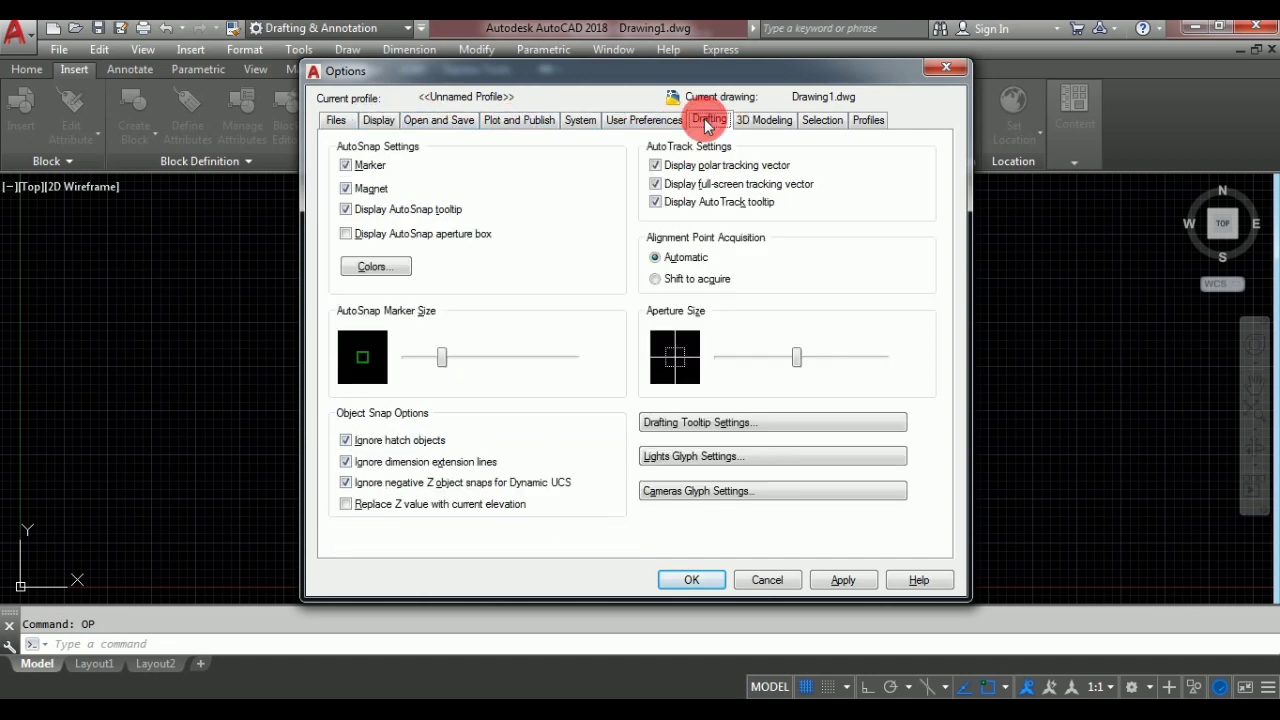
{"action": "left_click", "coordinate": [765, 120]}
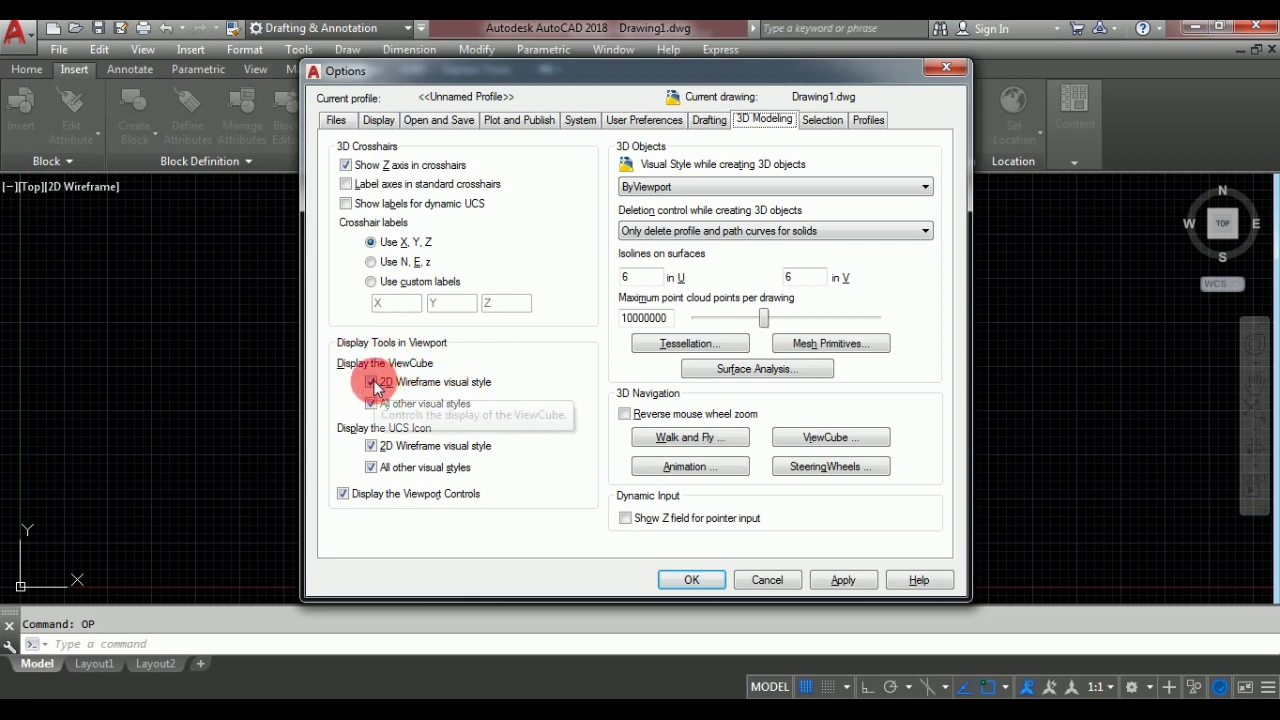
{"action": "left_click", "coordinate": [390, 389]}
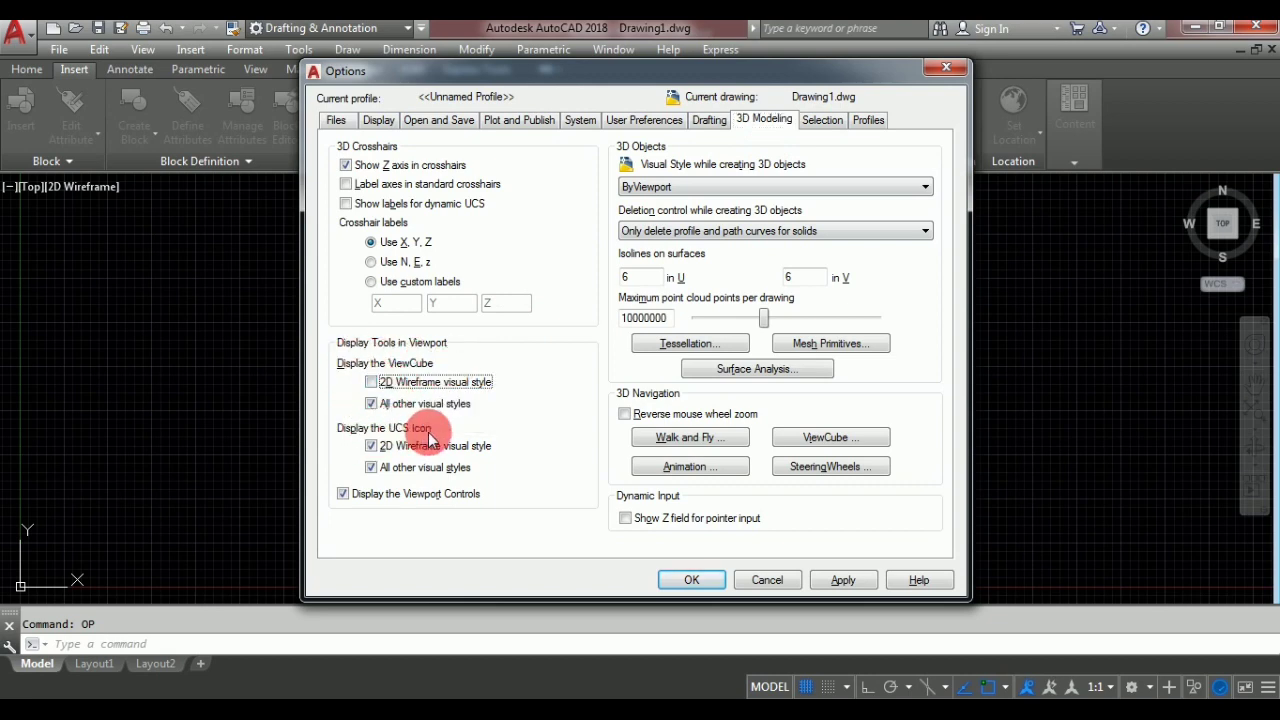
{"action": "left_click", "coordinate": [372, 447]}
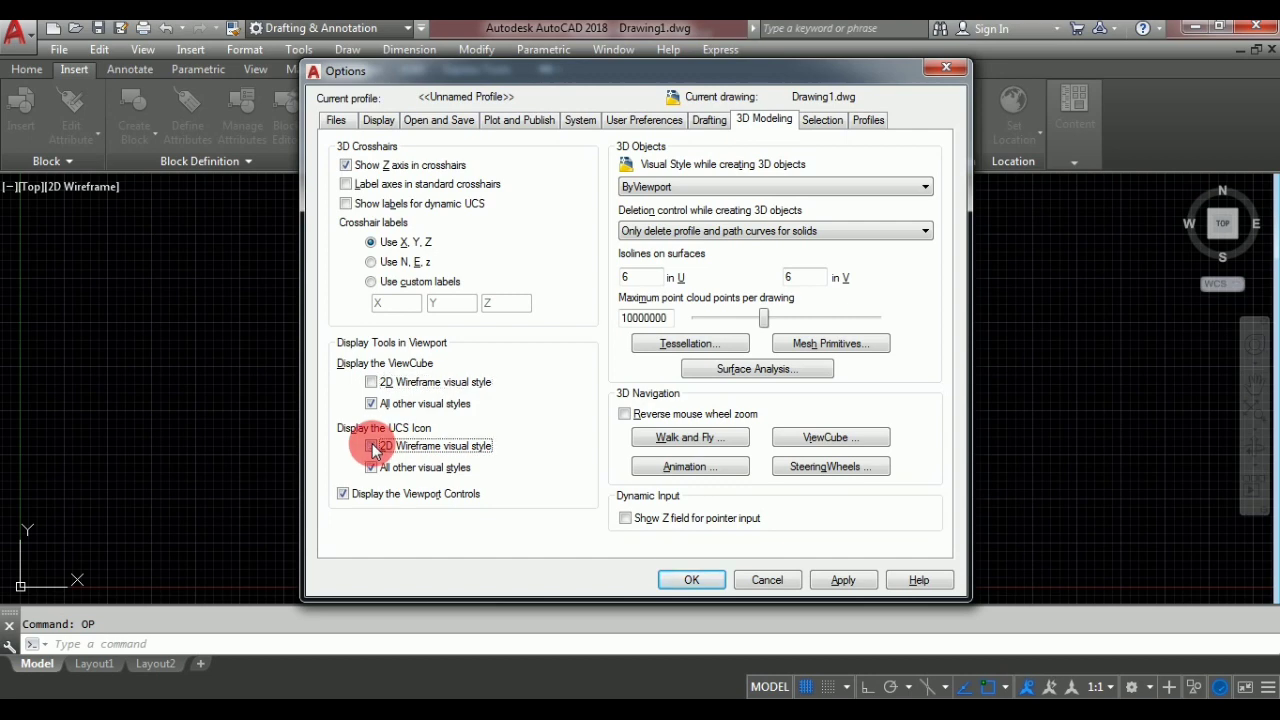
{"action": "left_click", "coordinate": [686, 579]}
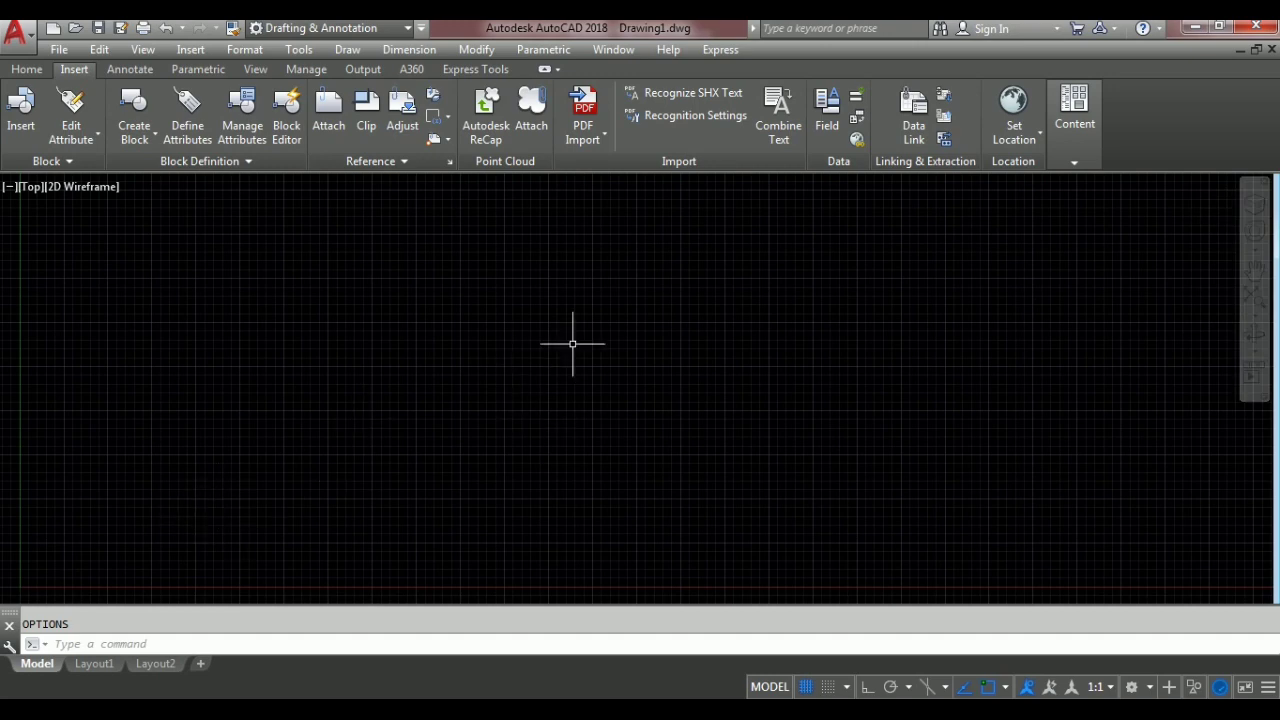
Recheck the 2D Wireframe ViewCube and UCS icon options, then return to the Home ribbon tab
{"action": "type", "text": "op"}
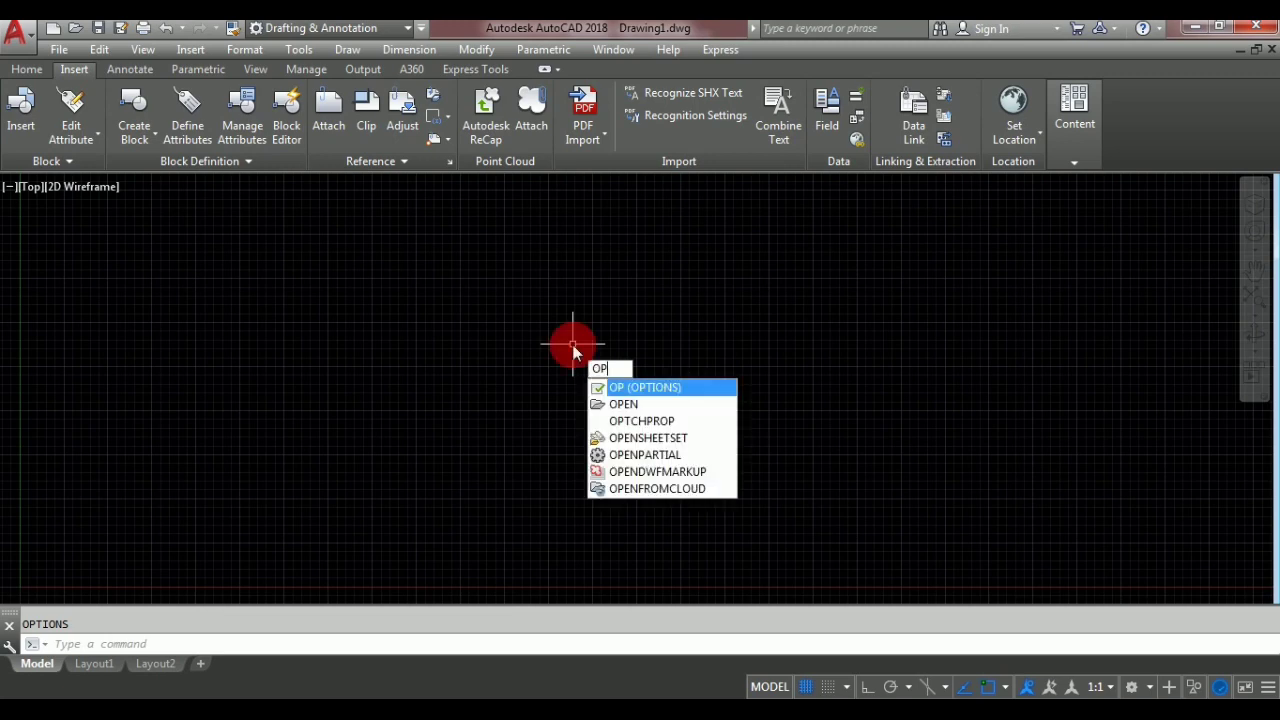
{"action": "key", "text": "Return"}
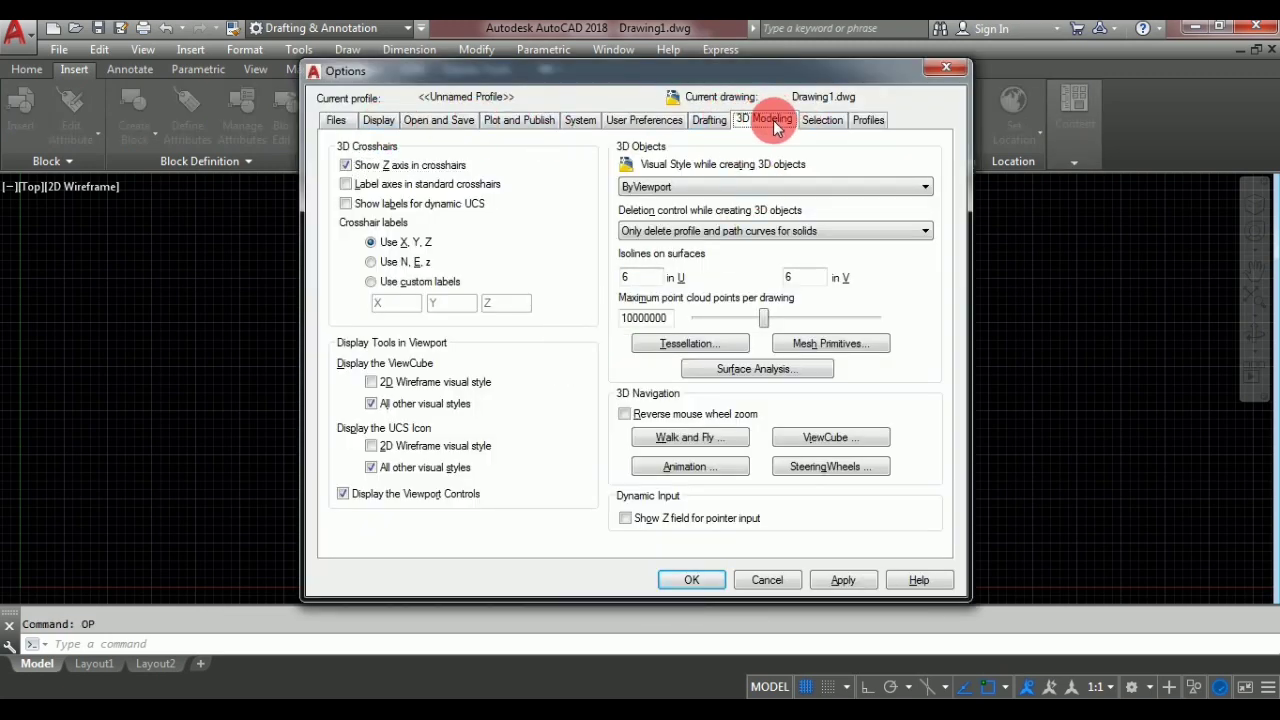
{"action": "left_click", "coordinate": [370, 382]}
{"action": "left_click", "coordinate": [371, 382]}
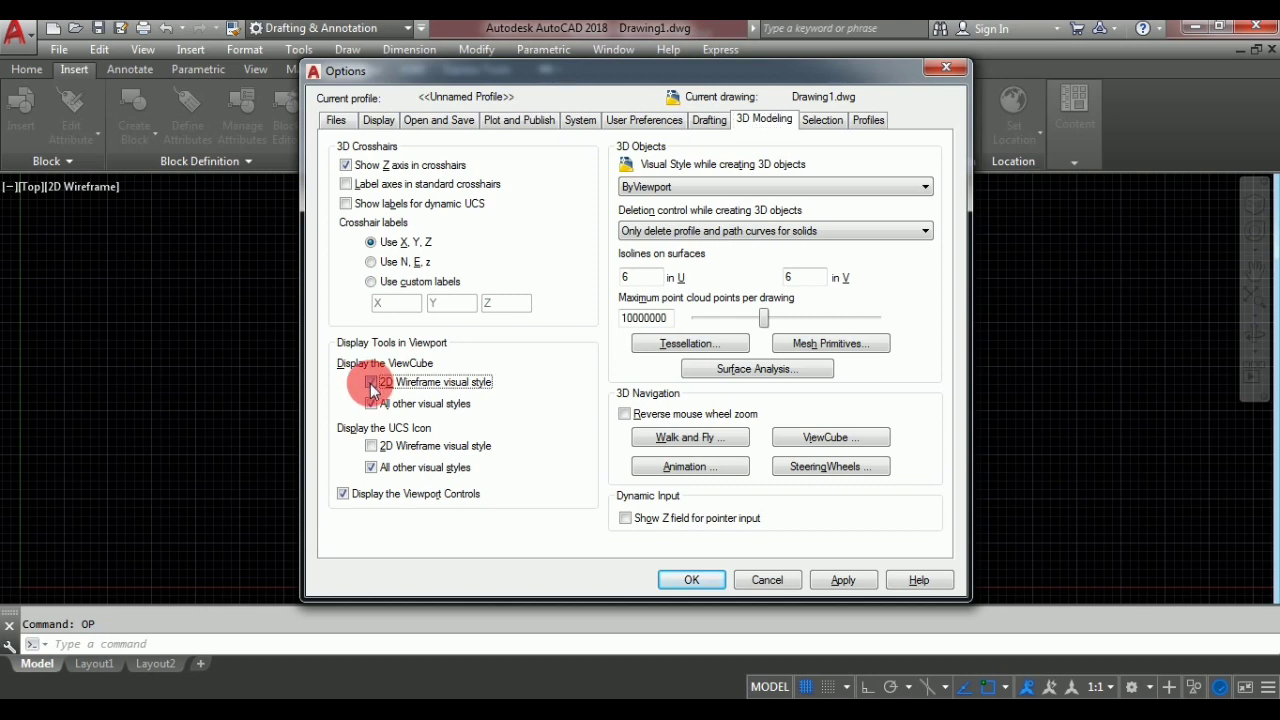
{"action": "left_click", "coordinate": [371, 446]}
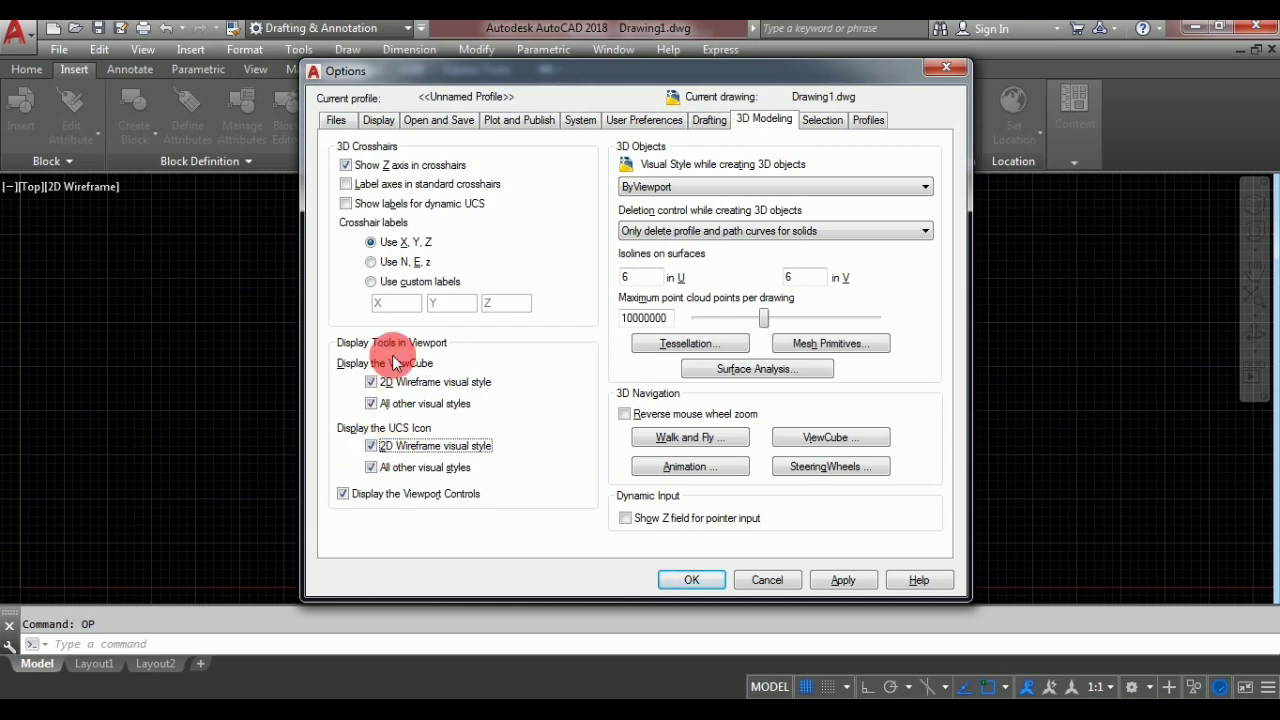
{"action": "left_click", "coordinate": [694, 579]}
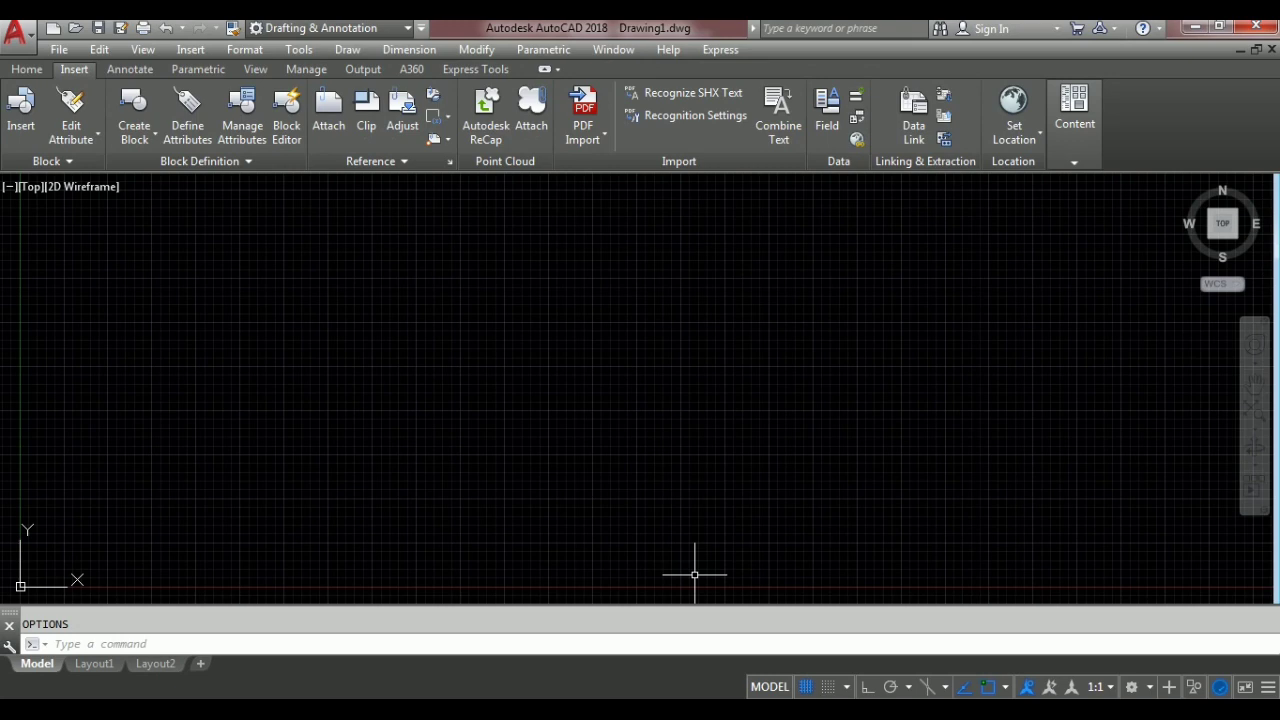
{"action": "left_click", "coordinate": [22, 69]}
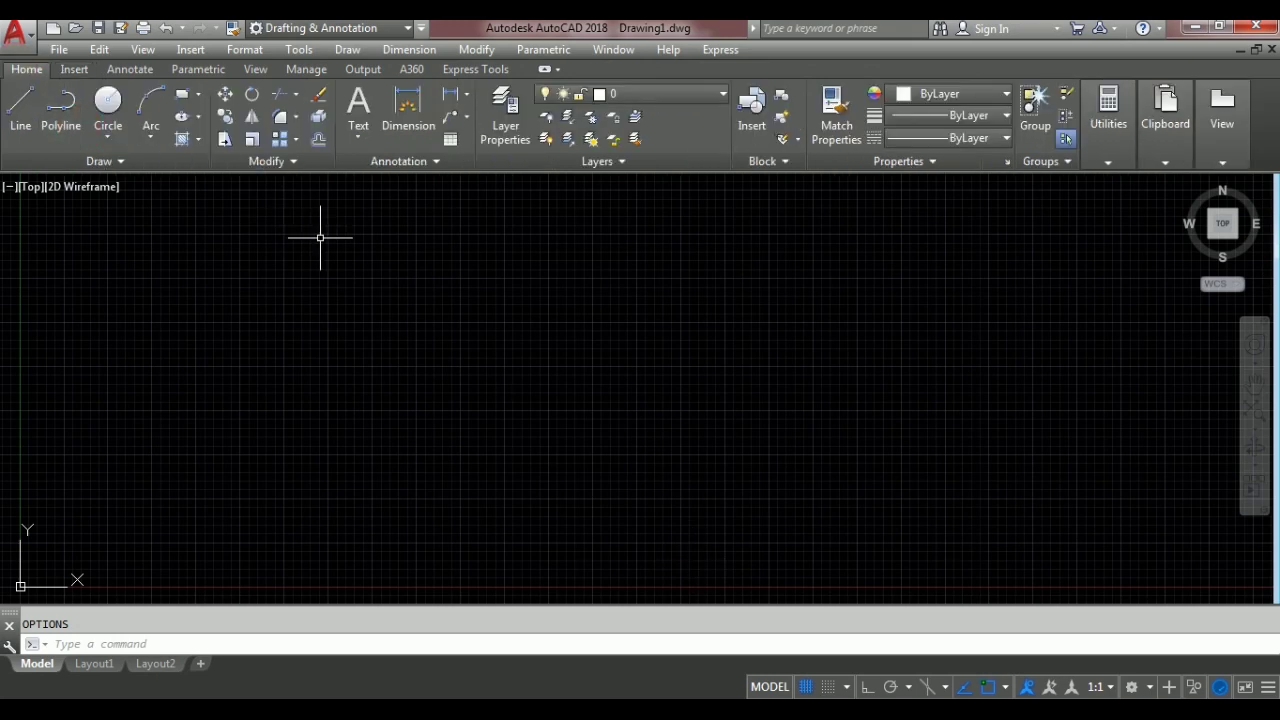